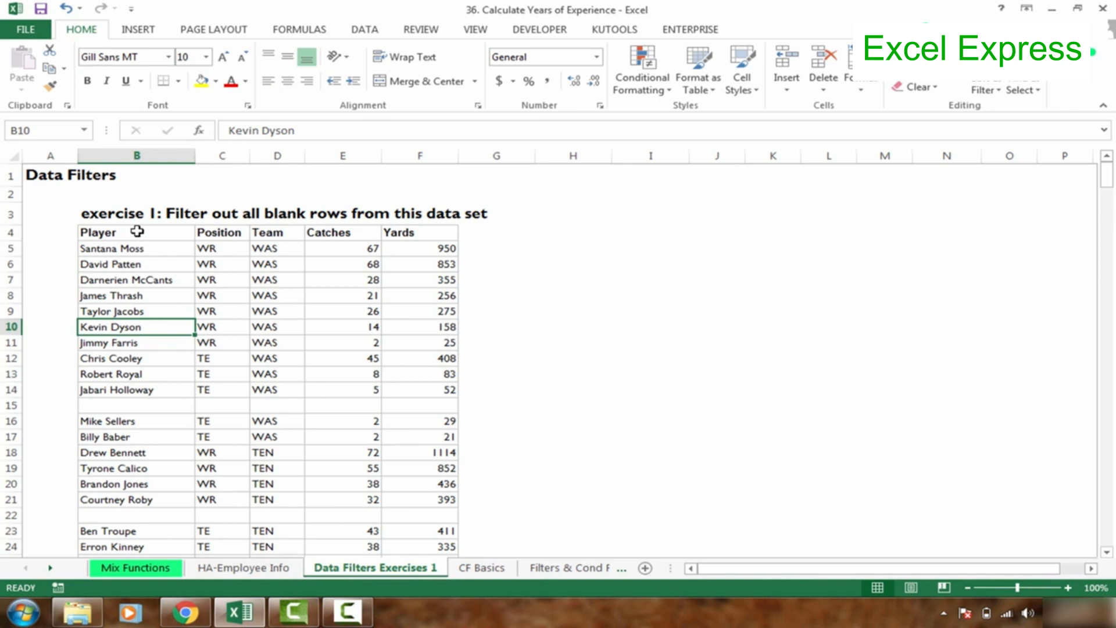
# Examine the player table for blank rows and check where the first continuous block under the Player header ends.
pyautogui.click(125, 407)
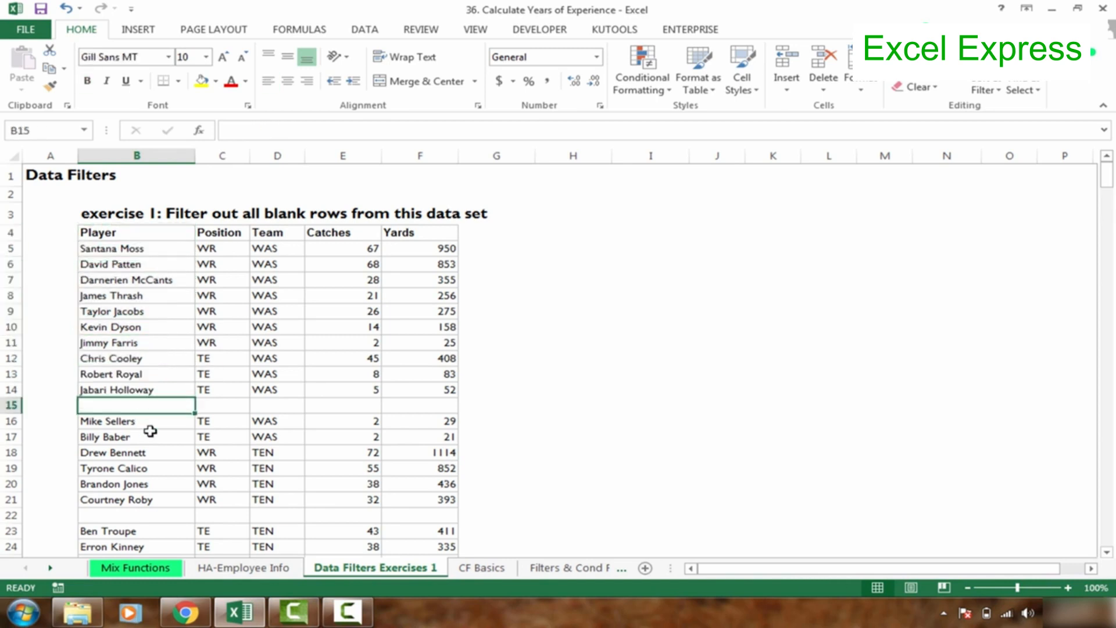
pyautogui.click(154, 462)
pyautogui.click(132, 446)
pyautogui.moveTo(133, 445); pyautogui.dragTo(436, 459)
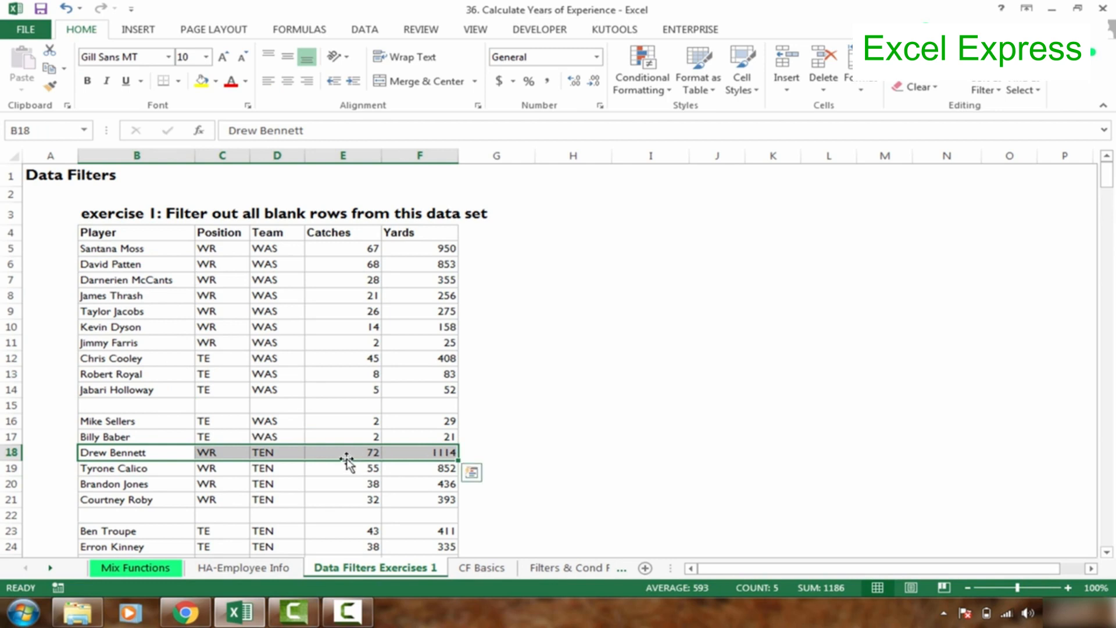
pyautogui.click(134, 312)
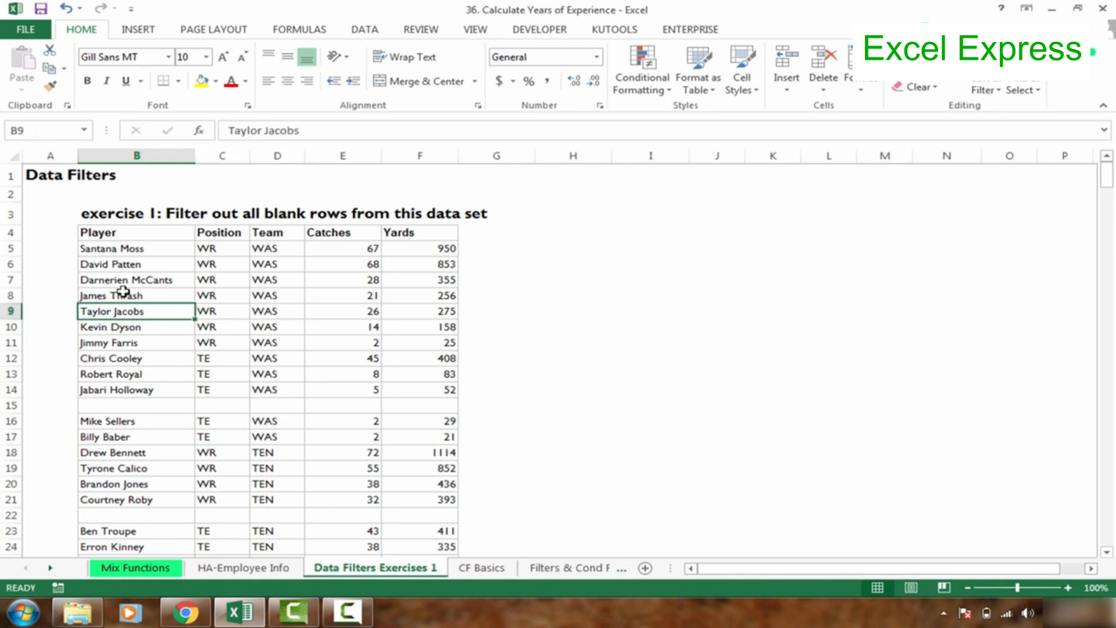
pyautogui.click(130, 235)
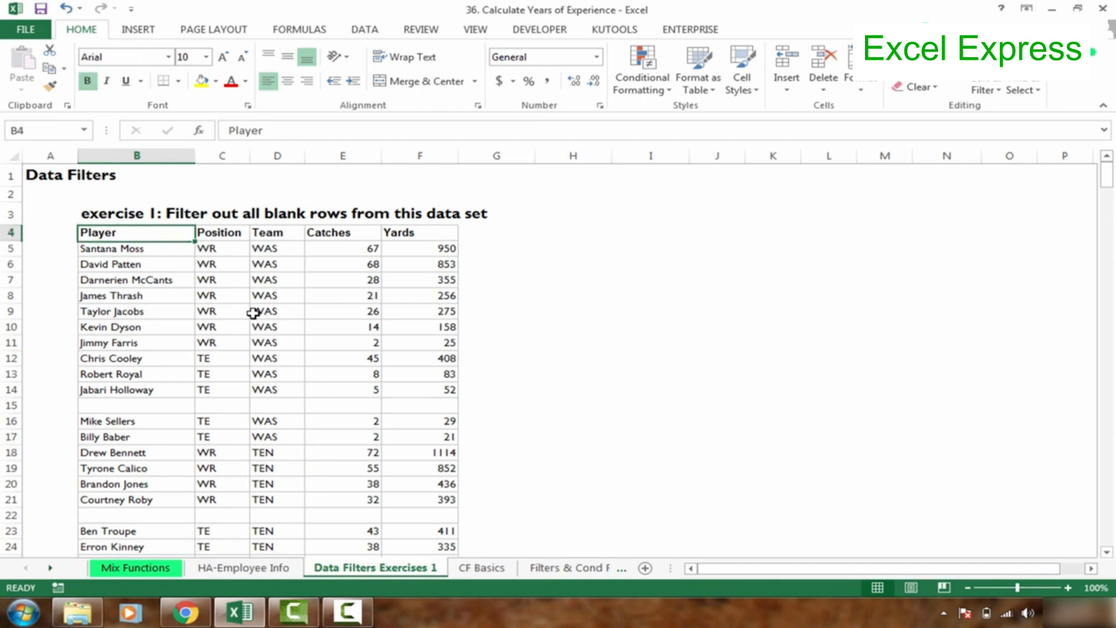
pyautogui.hotkey('ctrl', 'shift', 'Down')
pyautogui.press('Up')
pyautogui.press('Down')
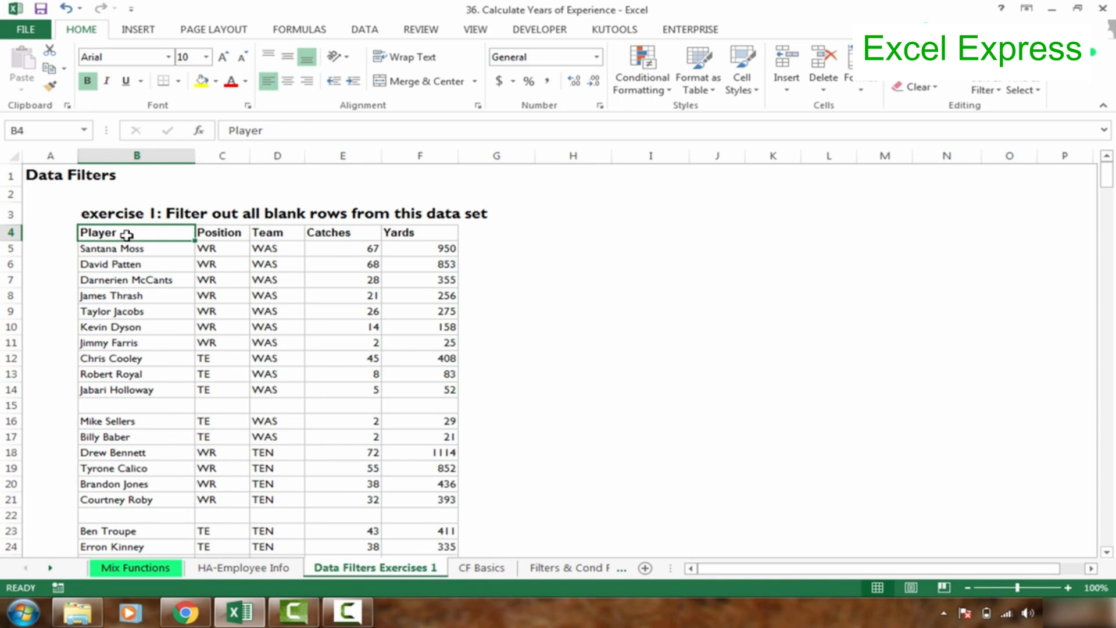
pyautogui.hotkey('ctrl', 'shift', 'Down')
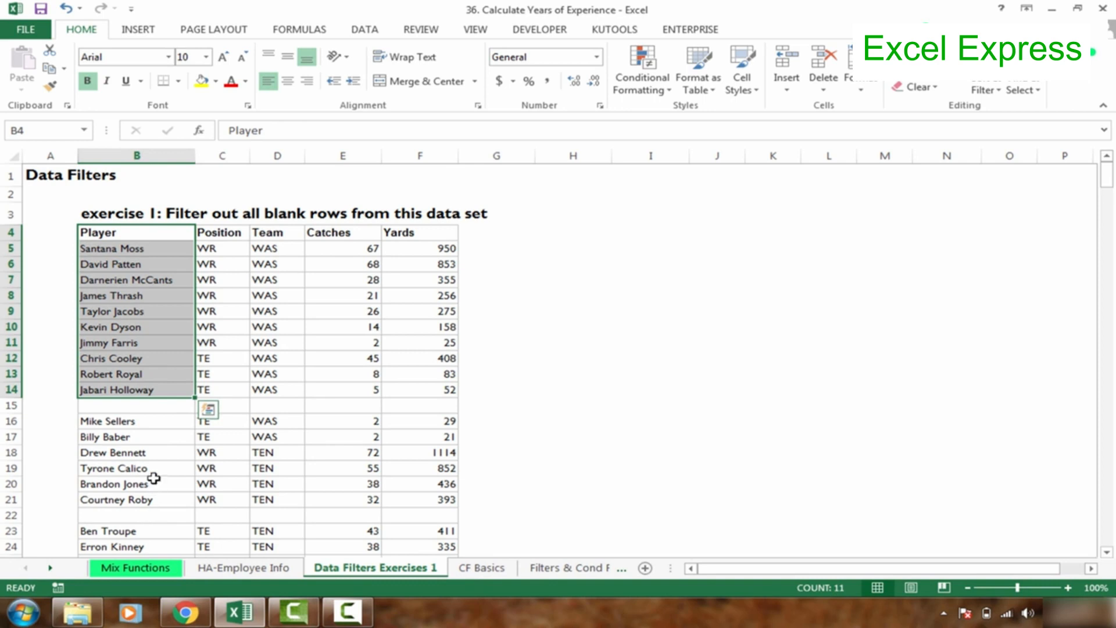
pyautogui.click(142, 433)
pyautogui.click(156, 406)
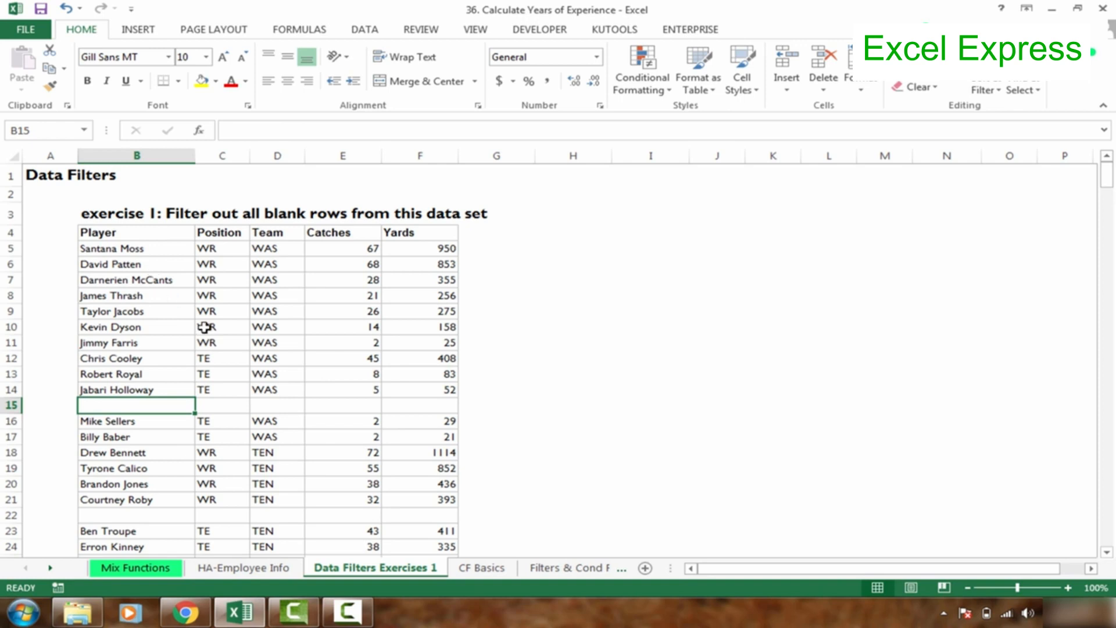
# Go down the Player column block by block to look for the blank rows between entries, and return to the Player header.
pyautogui.click(134, 234)
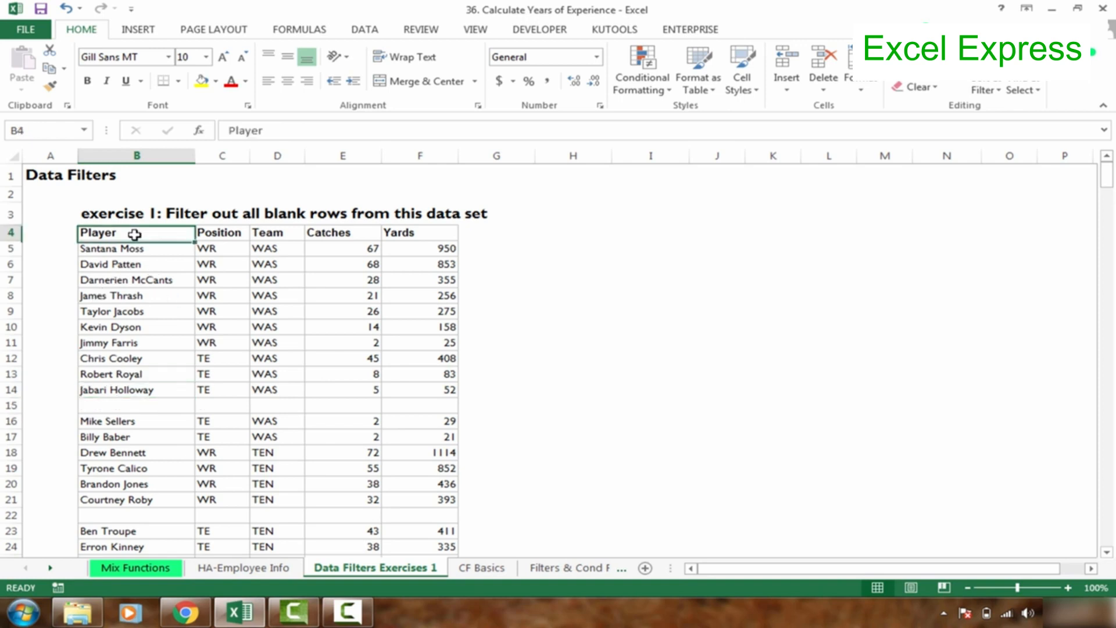
pyautogui.press('Down')
pyautogui.press('Down')
pyautogui.press('Down')
pyautogui.press('Down')
pyautogui.press('Down')
pyautogui.press('Down')
pyautogui.press('Down')
pyautogui.press('Down')
pyautogui.press('Down')
pyautogui.press('Down')
pyautogui.press('Down')
pyautogui.press('Down')
pyautogui.press('Down')
pyautogui.press('Down')
pyautogui.press('Down')
pyautogui.press('Down')
pyautogui.press('Down')
pyautogui.press('Down')
pyautogui.press('Down')
pyautogui.press('Down')
pyautogui.press('Down')
pyautogui.press('Down')
pyautogui.press('Down')
pyautogui.press('Up')
pyautogui.press('Up')
pyautogui.press('Up')
pyautogui.press('Up')
pyautogui.press('Up')
pyautogui.press('Up')
pyautogui.press('Up')
pyautogui.press('Up')
pyautogui.press('Up')
pyautogui.press('Up')
pyautogui.press('Up')
pyautogui.press('Up')
pyautogui.press('Up')
pyautogui.press('Up')
pyautogui.press('Up')
pyautogui.press('Up')
pyautogui.press('Up')
pyautogui.press('Up')
pyautogui.press('Up')
pyautogui.press('Up')
pyautogui.press('Down')
pyautogui.press('Down')
pyautogui.press('Down')
pyautogui.press('Down')
pyautogui.press('Down')
pyautogui.press('Down')
pyautogui.press('Down')
pyautogui.press('Down')
pyautogui.press('Down')
pyautogui.press('Down')
pyautogui.press('Down')
pyautogui.press('Down')
pyautogui.press('Down')
pyautogui.press('Down')
pyautogui.press('Down')
pyautogui.press('Down')
pyautogui.press('Down')
pyautogui.press('Down')
pyautogui.press('Down')
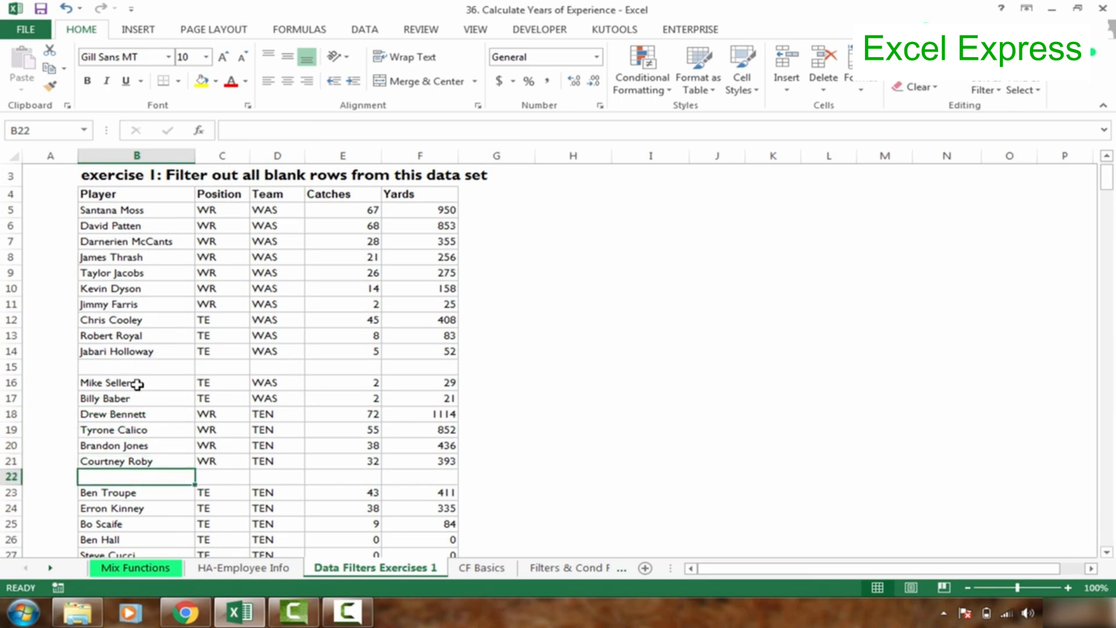
pyautogui.click(143, 373)
pyautogui.press('Down')
pyautogui.press('Down')
pyautogui.press('Down')
pyautogui.press('Down')
pyautogui.press('Down')
pyautogui.press('Down')
pyautogui.press('Down')
pyautogui.press('Down')
pyautogui.press('Down')
pyautogui.press('Down')
pyautogui.press('Down')
pyautogui.press('Down')
pyautogui.press('Down')
pyautogui.press('Down')
pyautogui.press('Down')
pyautogui.press('Down')
pyautogui.press('Down')
pyautogui.press('Down')
pyautogui.press('Down')
pyautogui.press('Down')
pyautogui.press('Down')
pyautogui.press('Down')
pyautogui.press('Down')
pyautogui.press('Down')
pyautogui.press('Down')
pyautogui.press('Down')
pyautogui.press('Down')
pyautogui.press('Down')
pyautogui.press('Down')
pyautogui.press('Down')
pyautogui.press('Down')
pyautogui.press('Down')
pyautogui.press('Down')
pyautogui.press('Down')
pyautogui.press('Down')
pyautogui.press('Down')
pyautogui.press('Down')
pyautogui.press('Down')
pyautogui.press('Down')
pyautogui.press('Down')
pyautogui.press('Down')
pyautogui.hotkey('ctrl', 'Up')
pyautogui.hotkey('ctrl', 'Up')
pyautogui.hotkey('ctrl', 'Up')
pyautogui.hotkey('ctrl', 'Up')
pyautogui.hotkey('ctrl', 'Up')
pyautogui.hotkey('ctrl', 'Up')
pyautogui.hotkey('ctrl', 'Up')
pyautogui.hotkey('ctrl', 'Up')
pyautogui.hotkey('ctrl', 'Up')
pyautogui.hotkey('ctrl', 'Up')
pyautogui.hotkey('ctrl', 'Up')
pyautogui.hotkey('ctrl', 'Up')
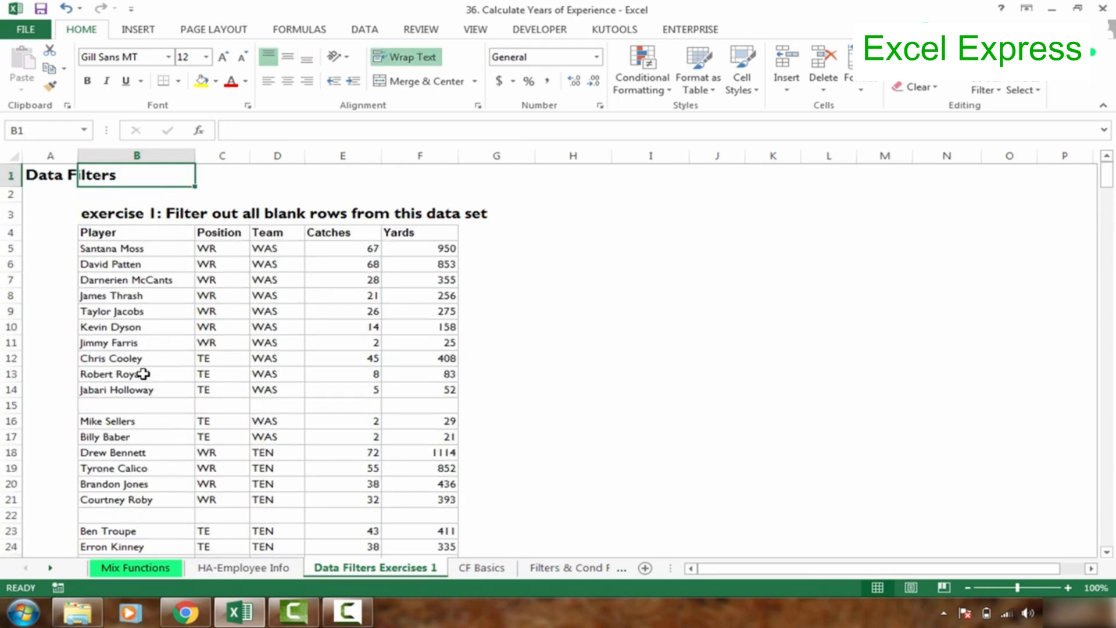
pyautogui.press('Down')
pyautogui.click(178, 233)
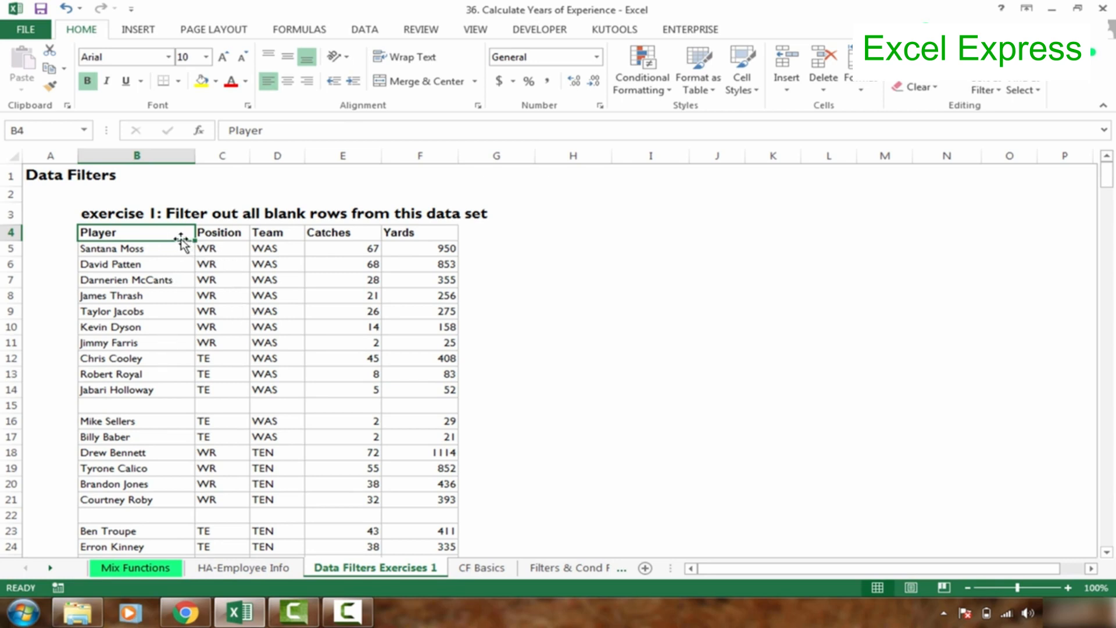
pyautogui.rightClick(9, 405)
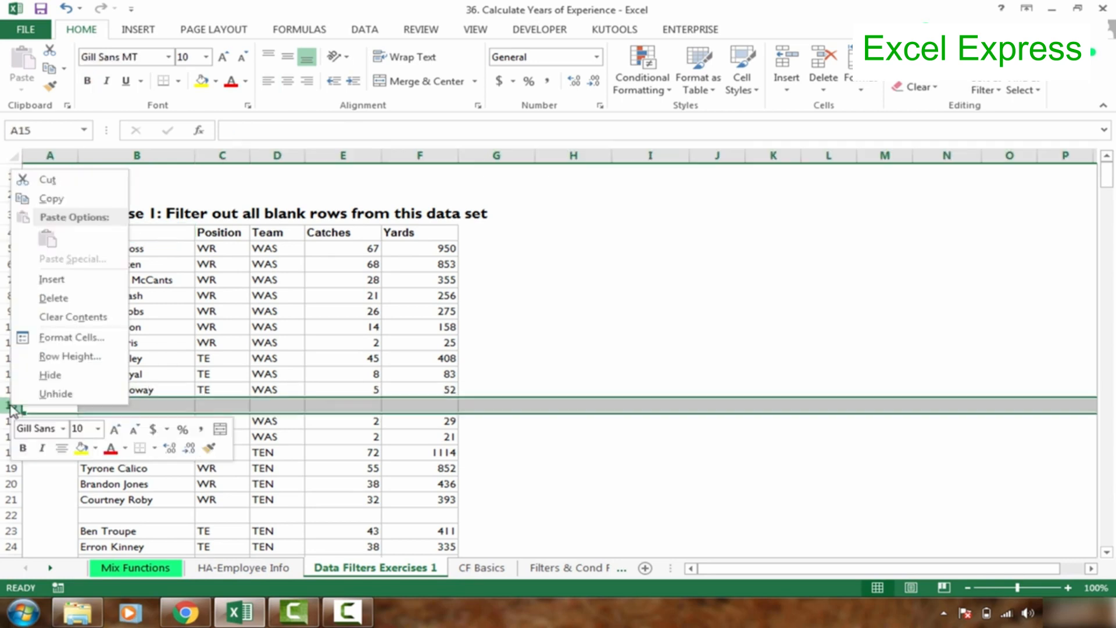
pyautogui.press('Escape')
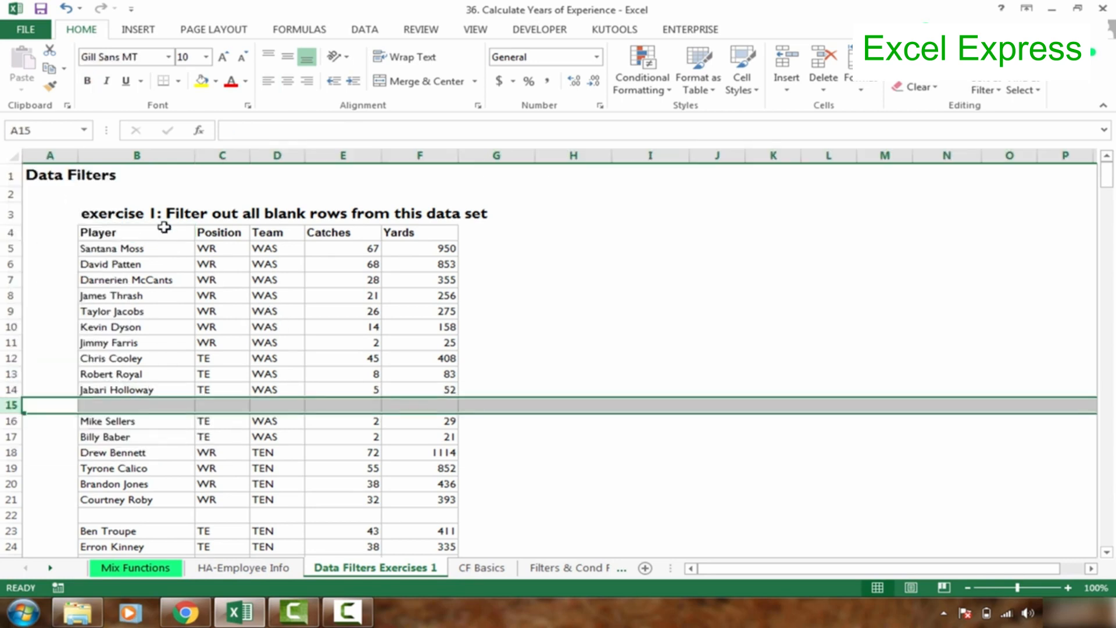
pyautogui.rightClick(7, 407)
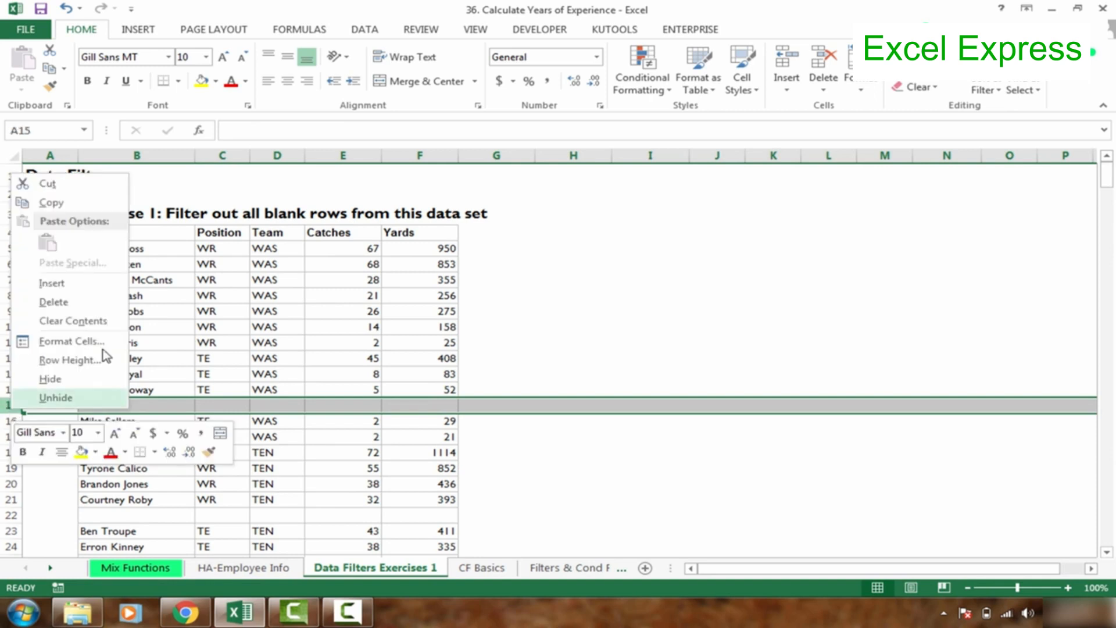
pyautogui.press('Escape')
# Select the Player column from its header in B4 through the last player in row 369, including the blank cells, and enlarge the sheet to 130%.
pyautogui.click(158, 238)
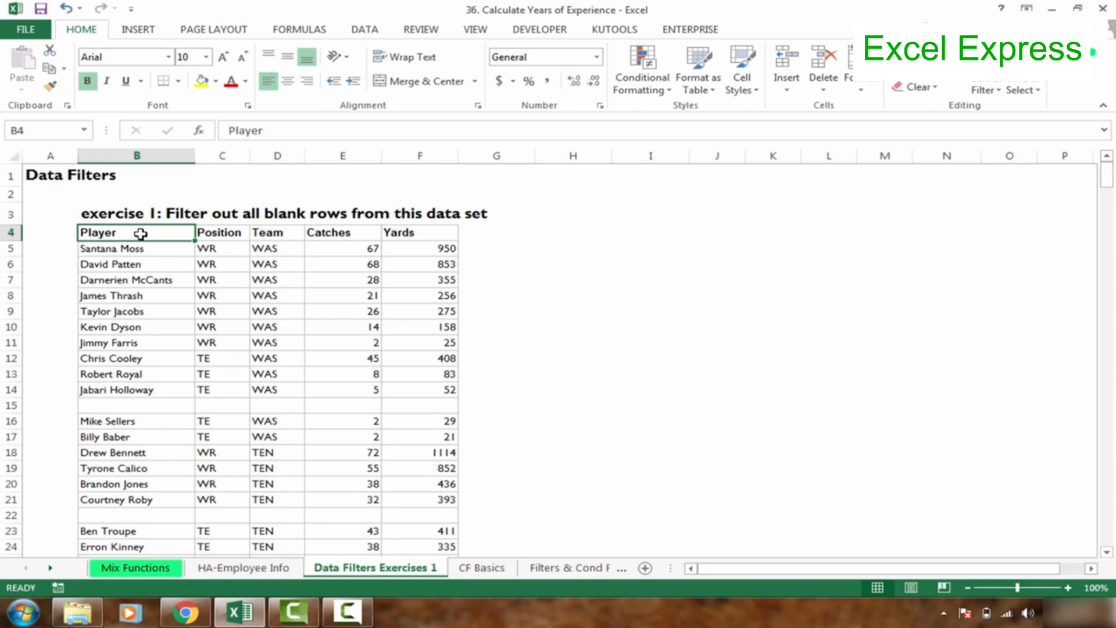
pyautogui.hotkey('ctrl', 'shift', 'Down')
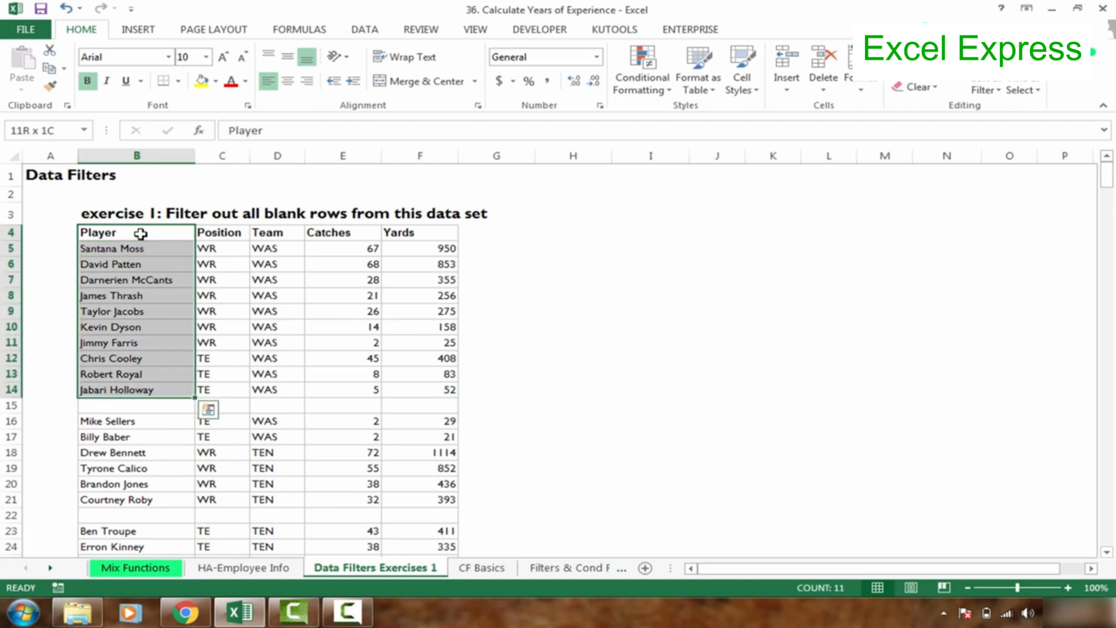
pyautogui.hotkey('ctrl', 'shift', 'Down')
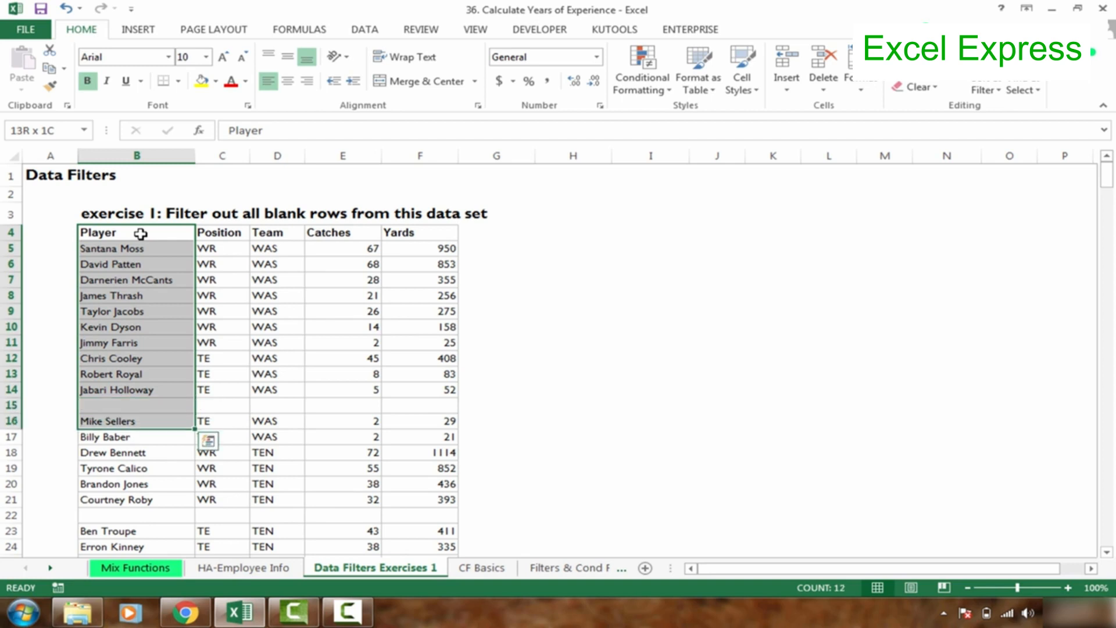
pyautogui.hotkey('ctrl', 'shift', 'Down')
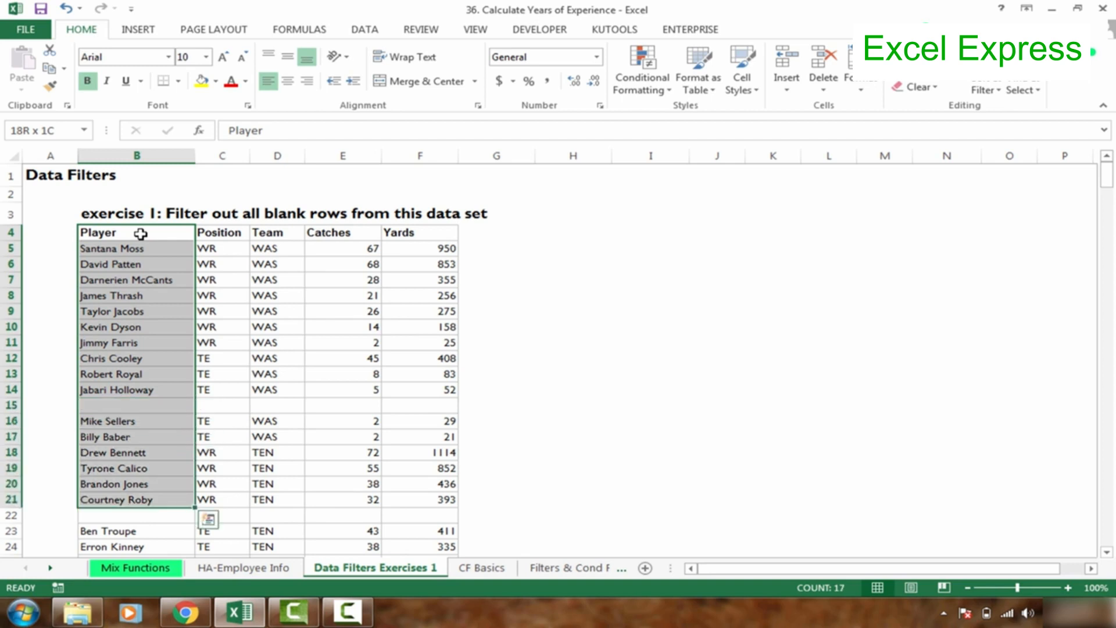
pyautogui.hotkey('ctrl', 'shift', 'Down')
pyautogui.hotkey('ctrl', 'shift', 'Down')
pyautogui.hotkey('ctrl', 'shift', 'Down')
pyautogui.hotkey('ctrl', 'shift', 'Down')
pyautogui.hotkey('ctrl', 'shift', 'Down')
pyautogui.hotkey('ctrl', 'shift', 'Down')
pyautogui.hotkey('ctrl', 'shift', 'Down')
pyautogui.hotkey('ctrl', 'shift', 'Down')
pyautogui.hotkey('ctrl', 'shift', 'Down')
pyautogui.hotkey('ctrl', 'shift', 'Down')
pyautogui.hotkey('ctrl', 'shift', 'Down')
pyautogui.hotkey('ctrl', 'shift', 'Down')
pyautogui.hotkey('ctrl', 'shift', 'Down')
pyautogui.hotkey('ctrl', 'shift', 'Down')
pyautogui.hotkey('ctrl', 'shift', 'Down')
pyautogui.hotkey('ctrl', 'shift', 'Down')
pyautogui.hotkey('ctrl', 'shift', 'Down')
pyautogui.hotkey('ctrl', 'shift', 'Down')
pyautogui.hotkey('ctrl', 'shift', 'Down')
pyautogui.hotkey('ctrl', 'shift', 'Down')
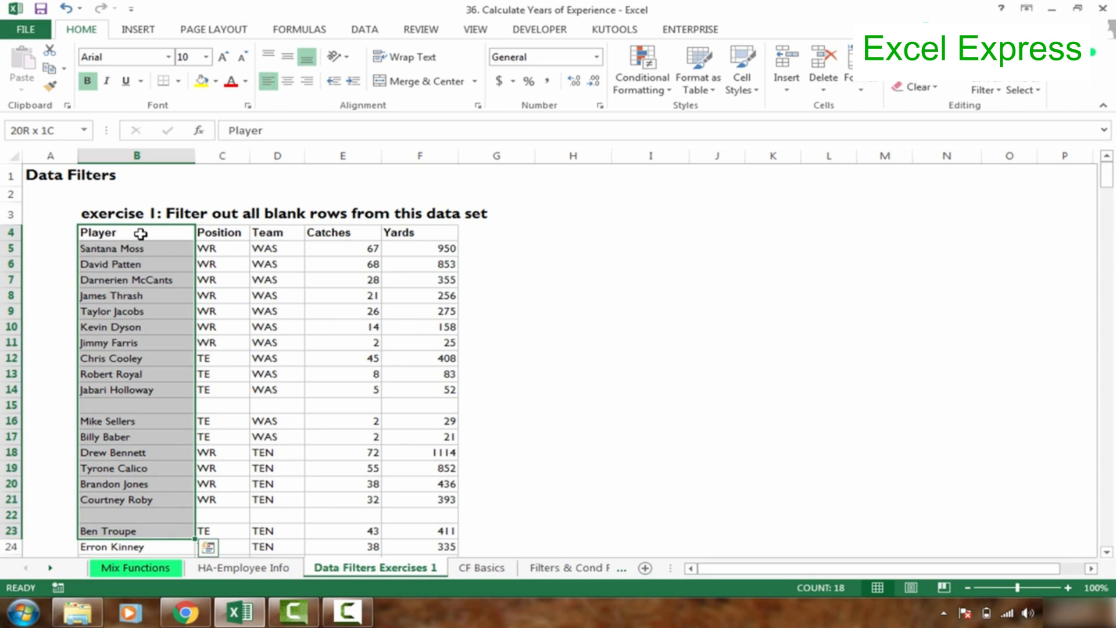
pyautogui.hotkey('ctrl', 'shift', 'Down')
pyautogui.hotkey('ctrl', 'shift', 'Down')
pyautogui.hotkey('ctrl', 'shift', 'Down')
pyautogui.hotkey('ctrl', 'shift', 'Down')
pyautogui.hotkey('ctrl', 'shift', 'Down')
pyautogui.hotkey('ctrl', 'shift', 'Down')
pyautogui.hotkey('ctrl', 'shift', 'Down')
pyautogui.hotkey('ctrl', 'shift', 'Down')
pyautogui.hotkey('ctrl', 'shift', 'Down')
pyautogui.hotkey('ctrl', 'shift', 'Down')
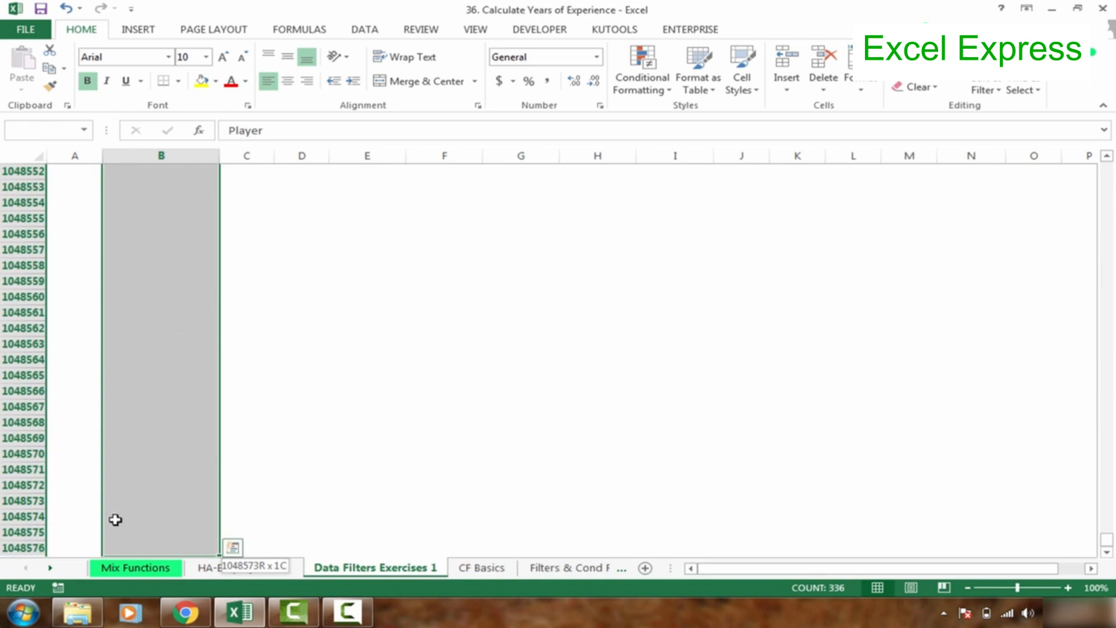
pyautogui.hotkey('ctrl', 'shift', 'Up')
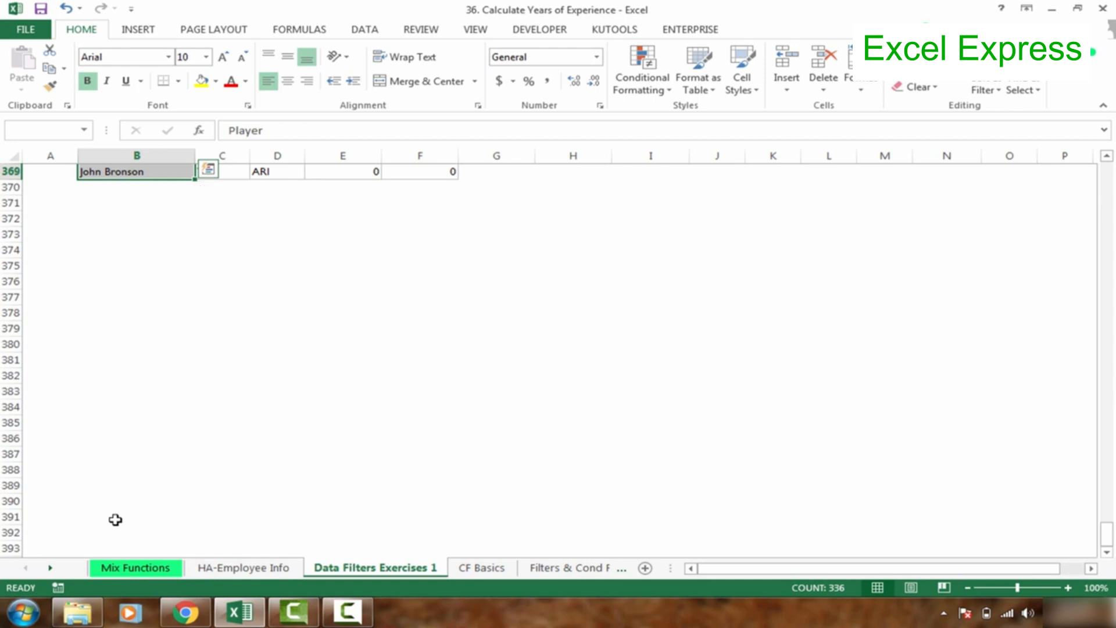
pyautogui.moveTo(1110, 534); pyautogui.dragTo(1110, 141)
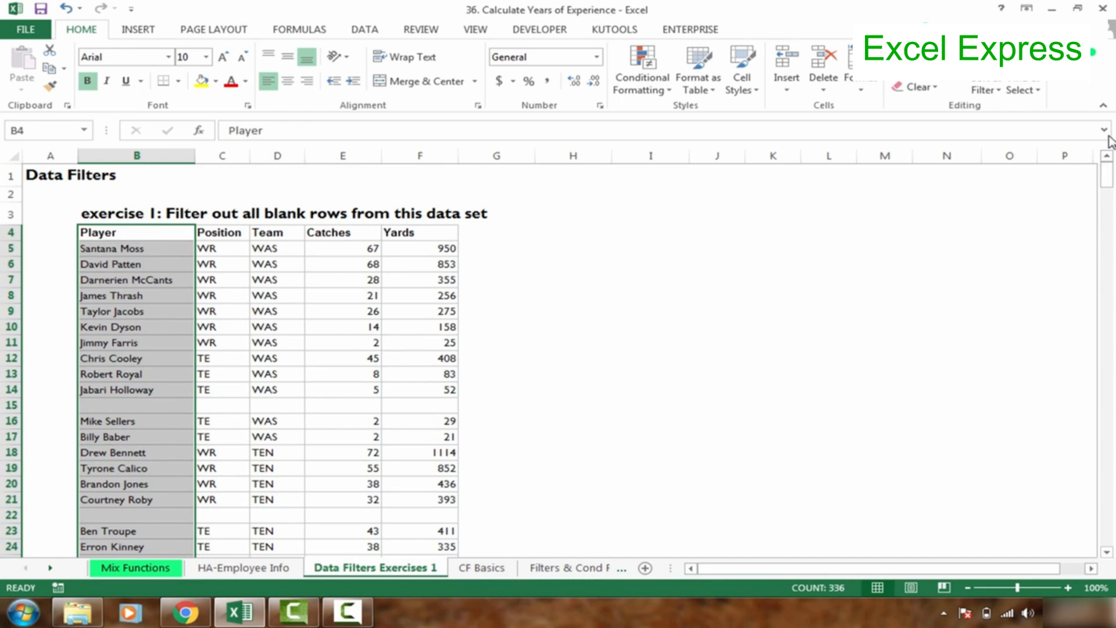
pyautogui.click(1067, 587)
pyautogui.click(1067, 588)
pyautogui.click(1067, 587)
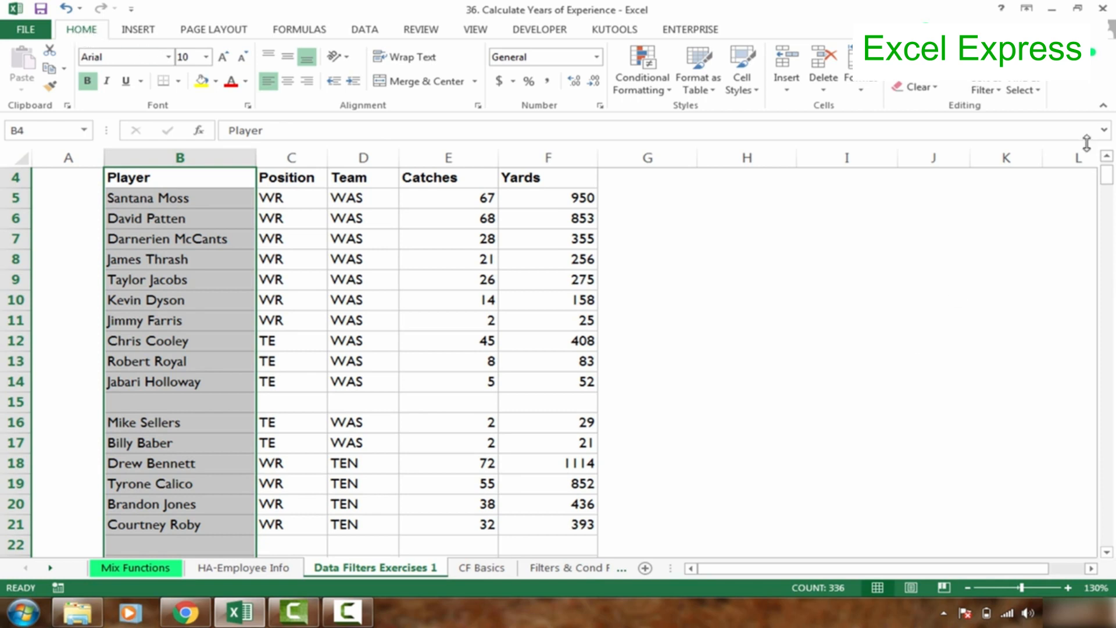
pyautogui.click(1021, 91)
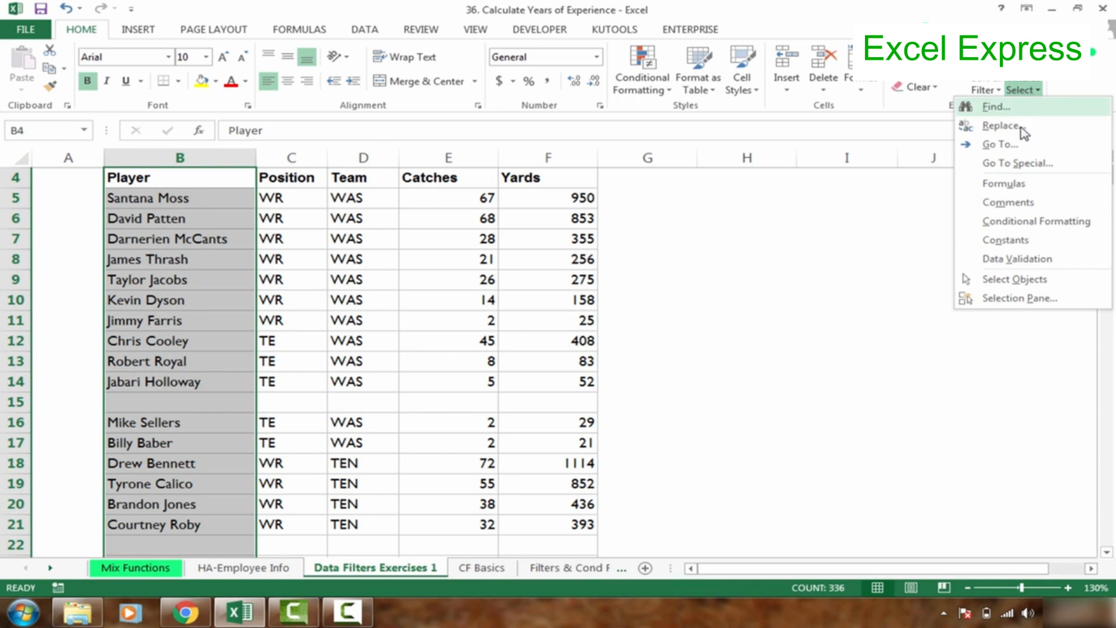
pyautogui.click(1022, 165)
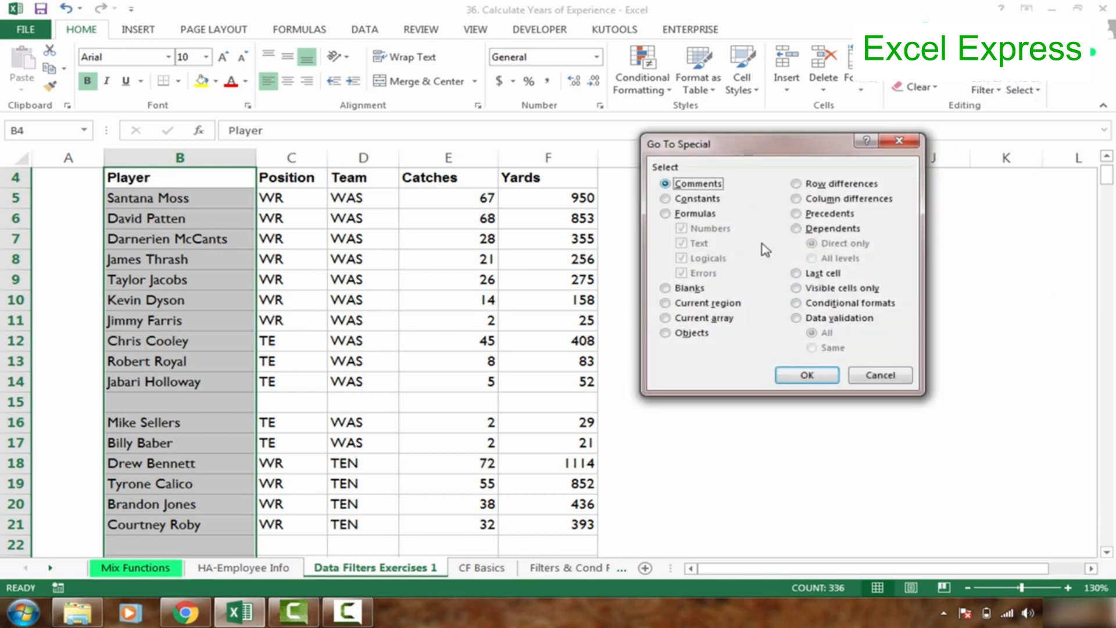
pyautogui.click(879, 378)
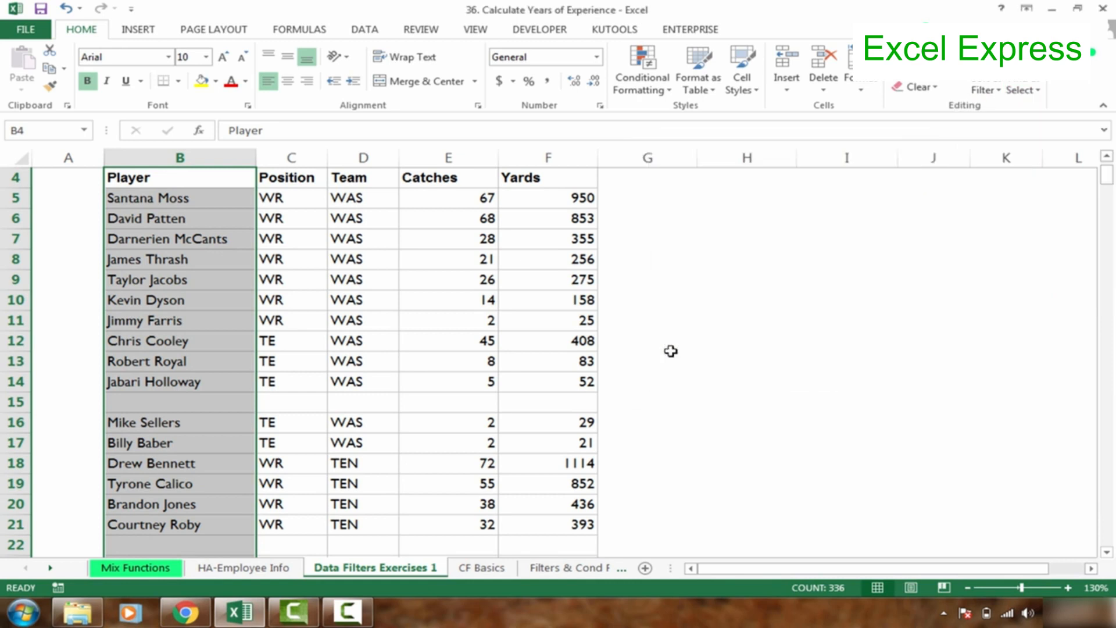
# Select only the blank cells in the selected Player range with Go To Special, and delete their entire rows.
pyautogui.hotkey('ctrl', 'g')
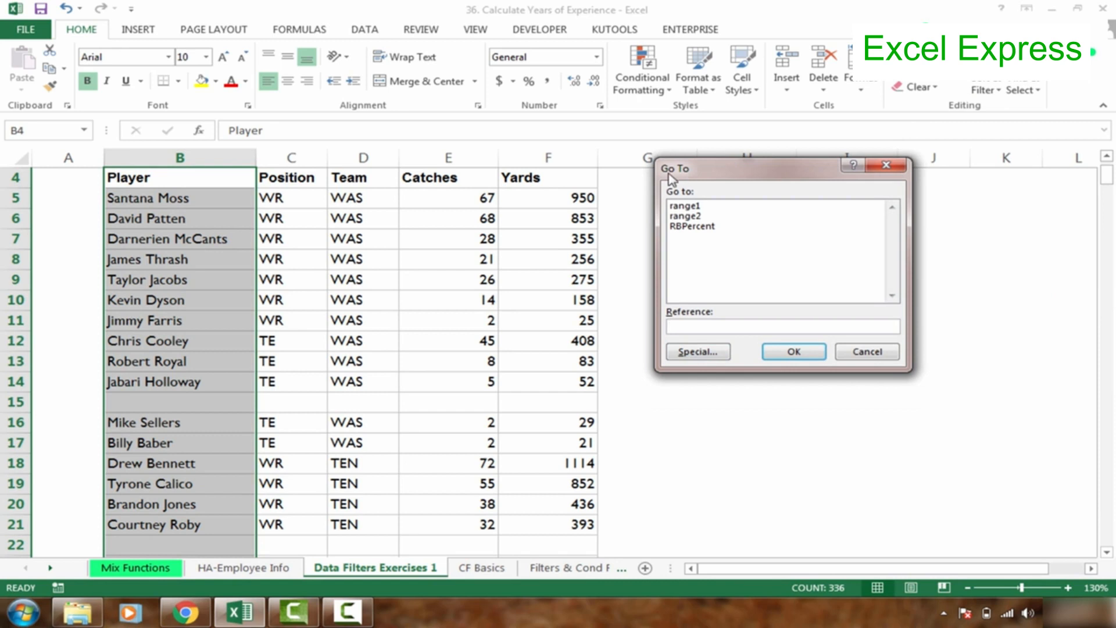
pyautogui.click(695, 355)
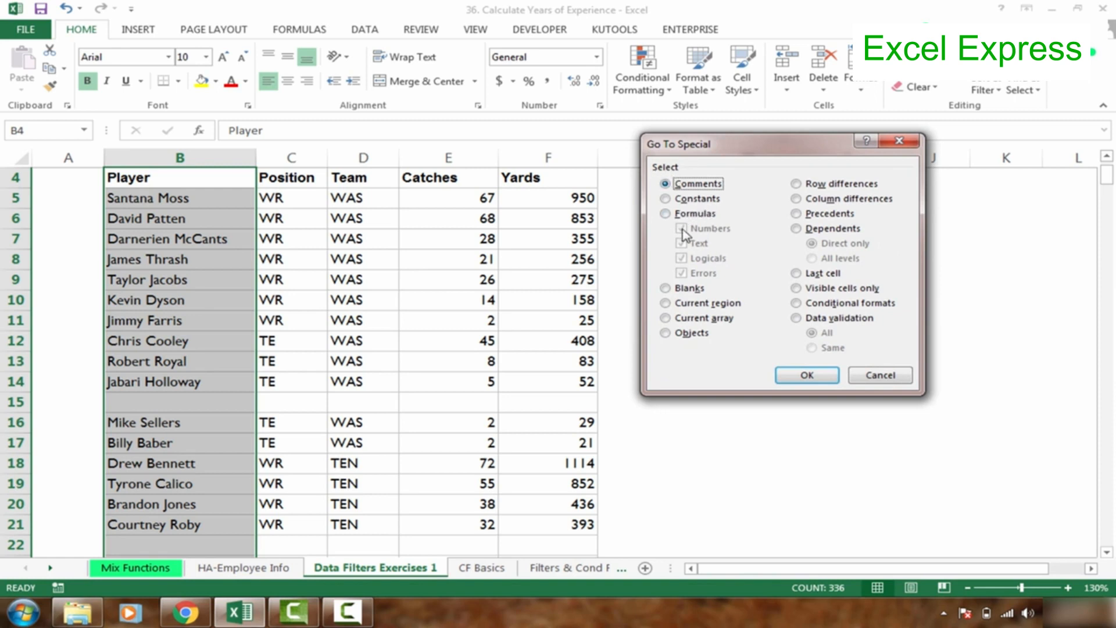
pyautogui.click(674, 290)
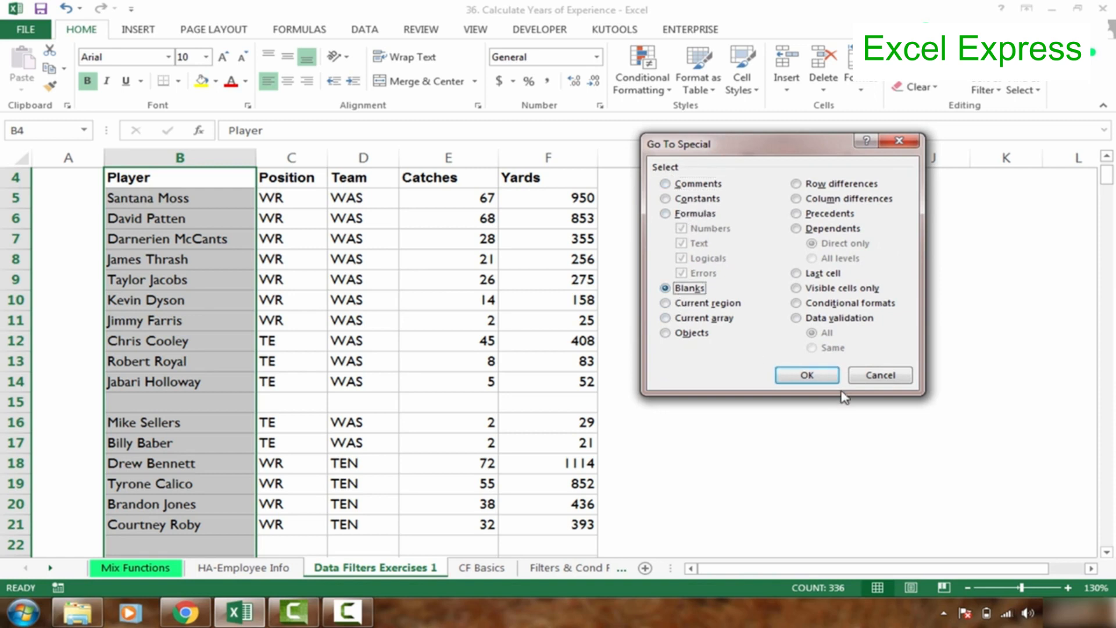
pyautogui.click(807, 375)
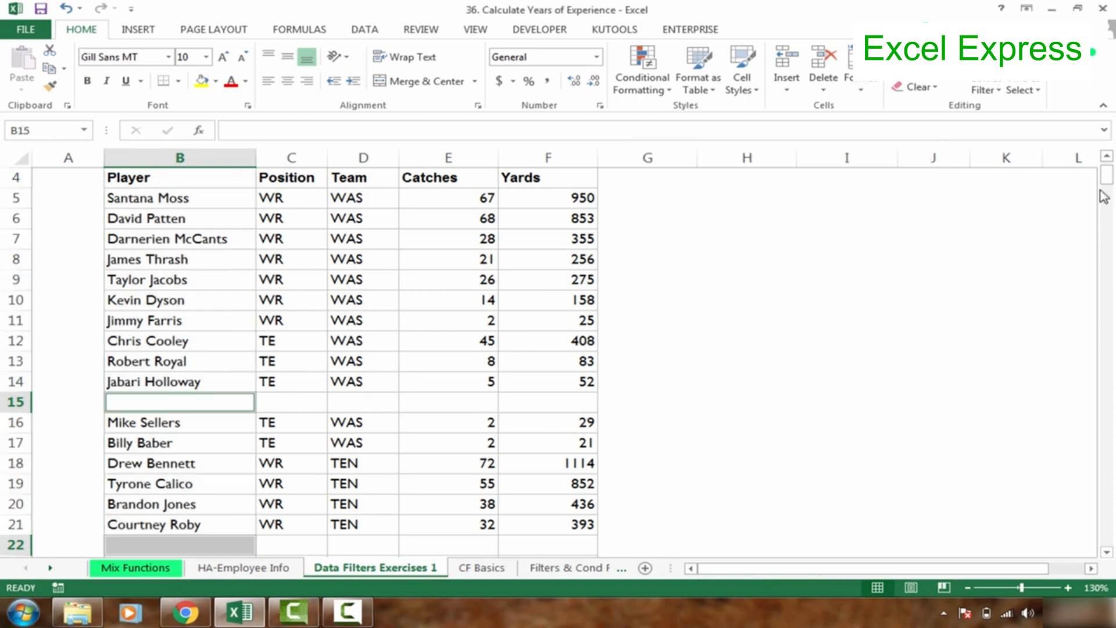
pyautogui.moveTo(1106, 174); pyautogui.dragTo(1107, 201)
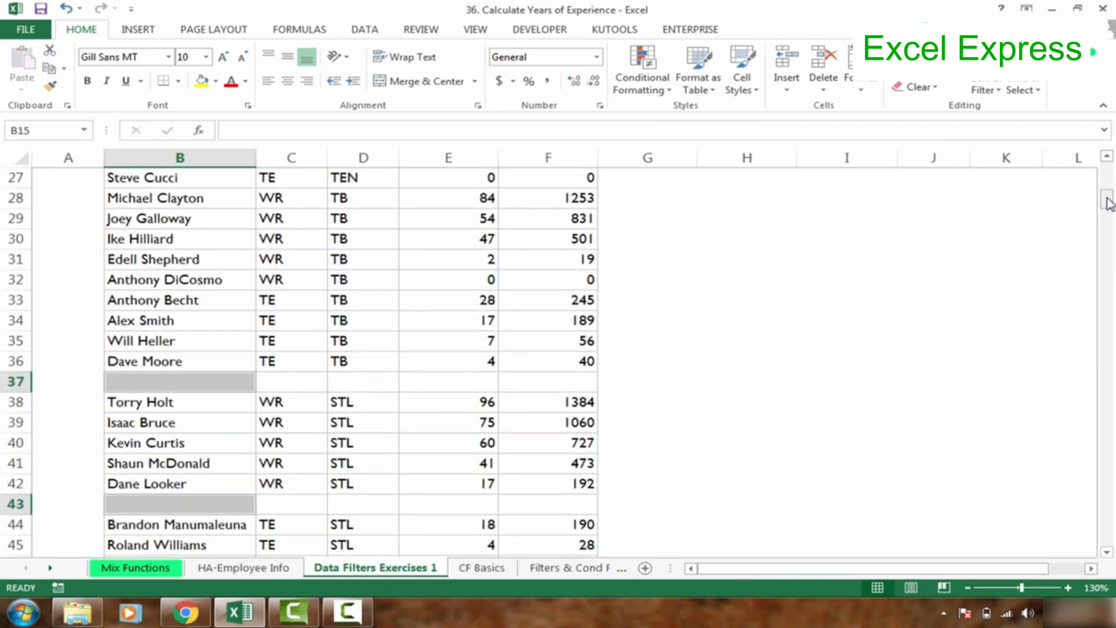
pyautogui.rightClick(162, 379)
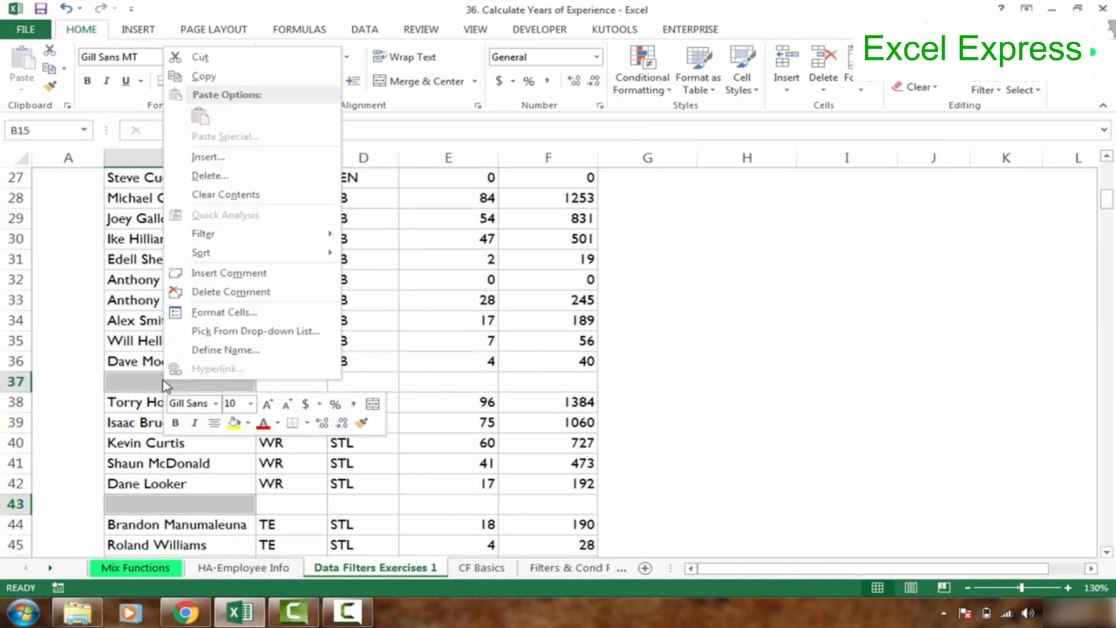
pyautogui.click(224, 183)
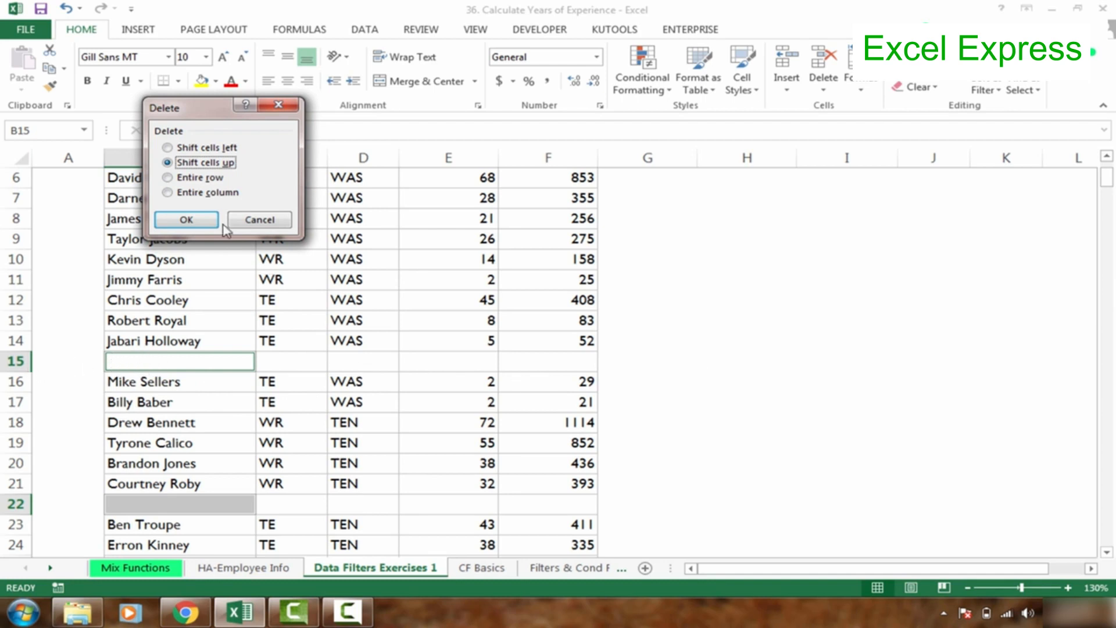
pyautogui.click(188, 184)
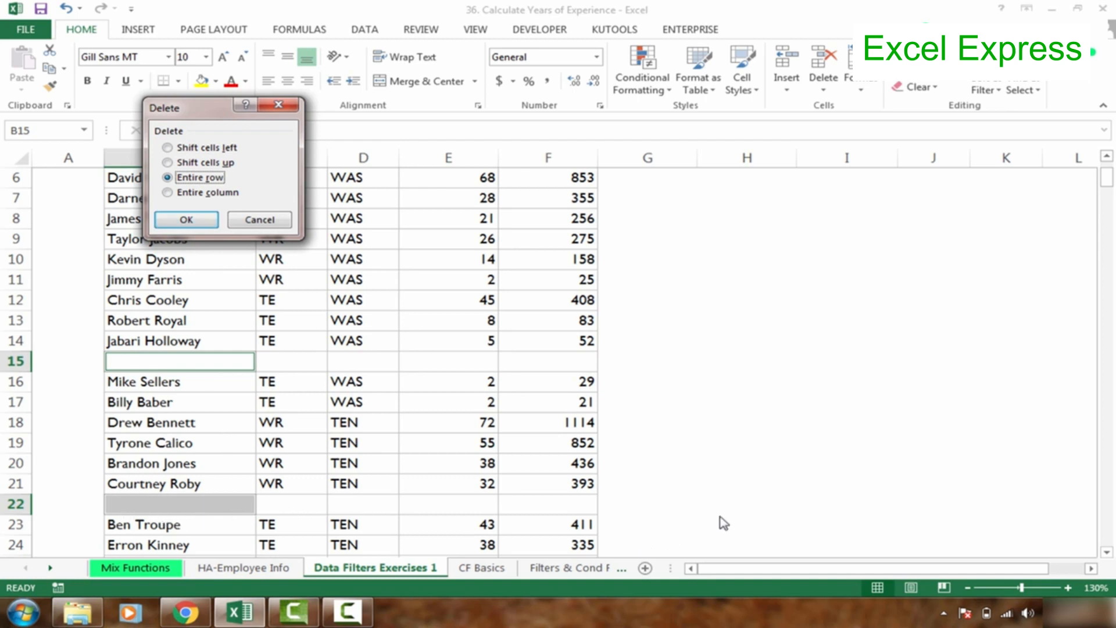
pyautogui.click(186, 221)
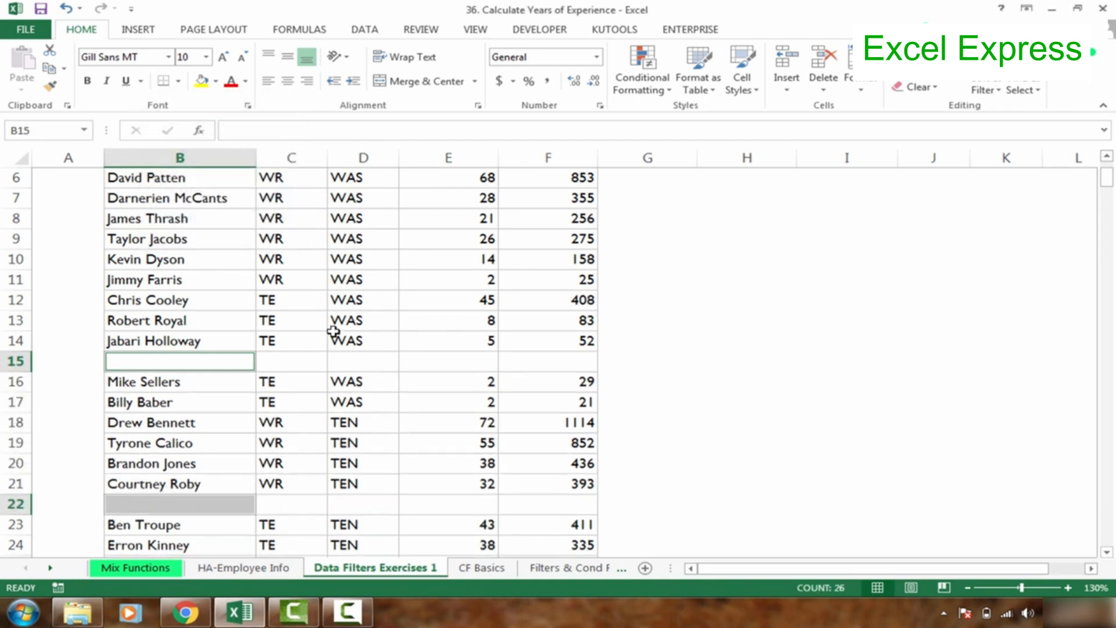
# Undo the deletion of the blank rows and return to cell A1 of the sheet.
pyautogui.click(414, 327)
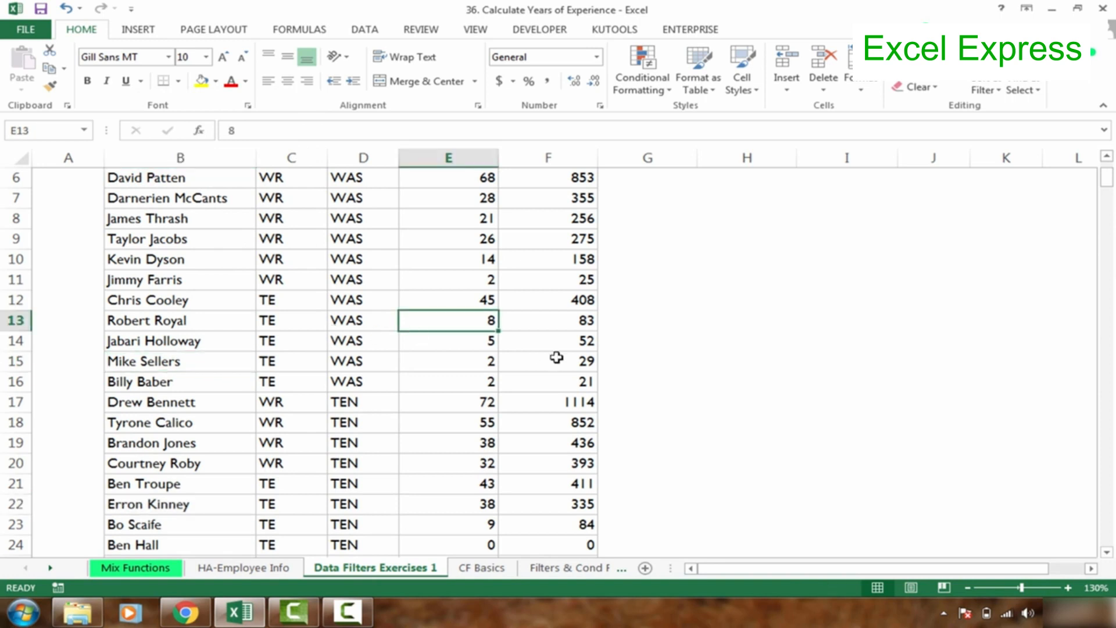
pyautogui.hotkey('ctrl', 'z')
pyautogui.click(493, 299)
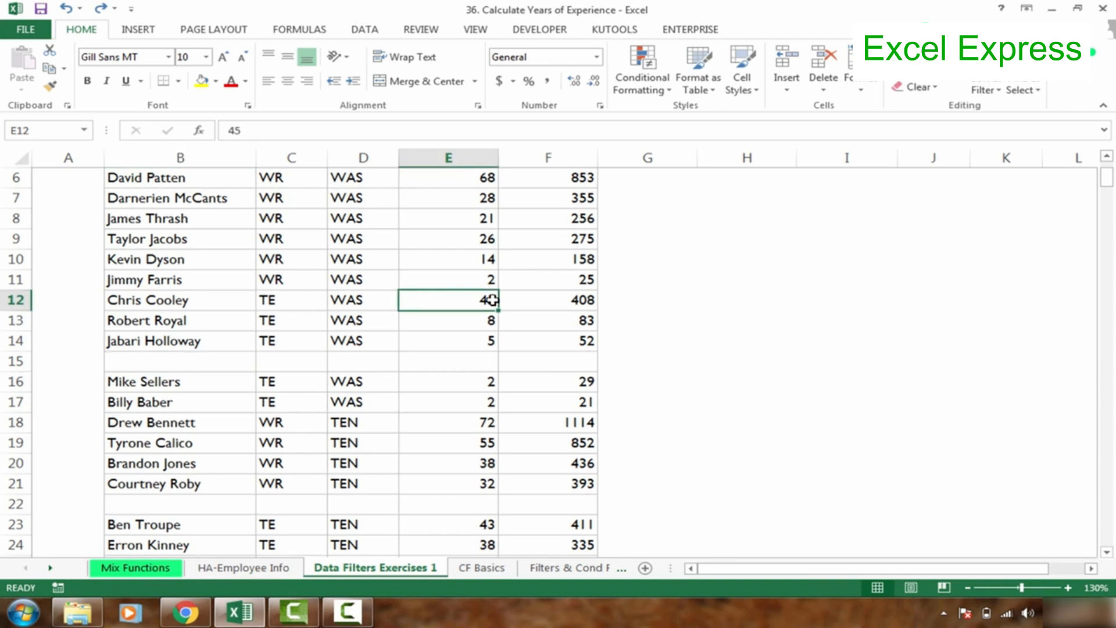
pyautogui.hotkey('ctrl', 'Home')
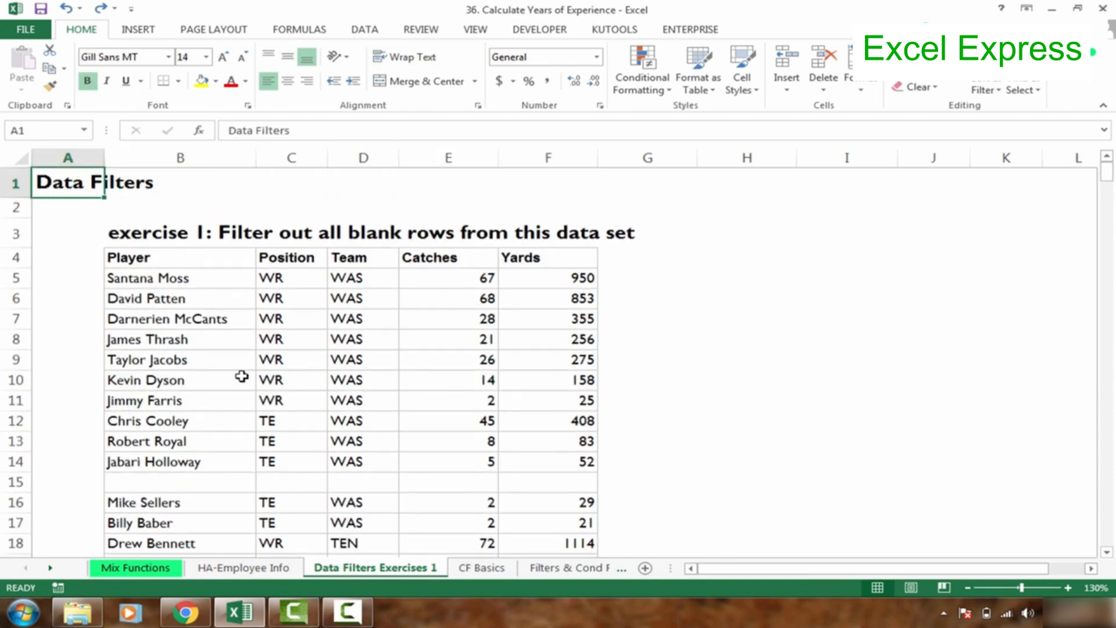
# Select the Player column from its header in B4 through the last player in row 369, including the blank cells.
pyautogui.click(154, 257)
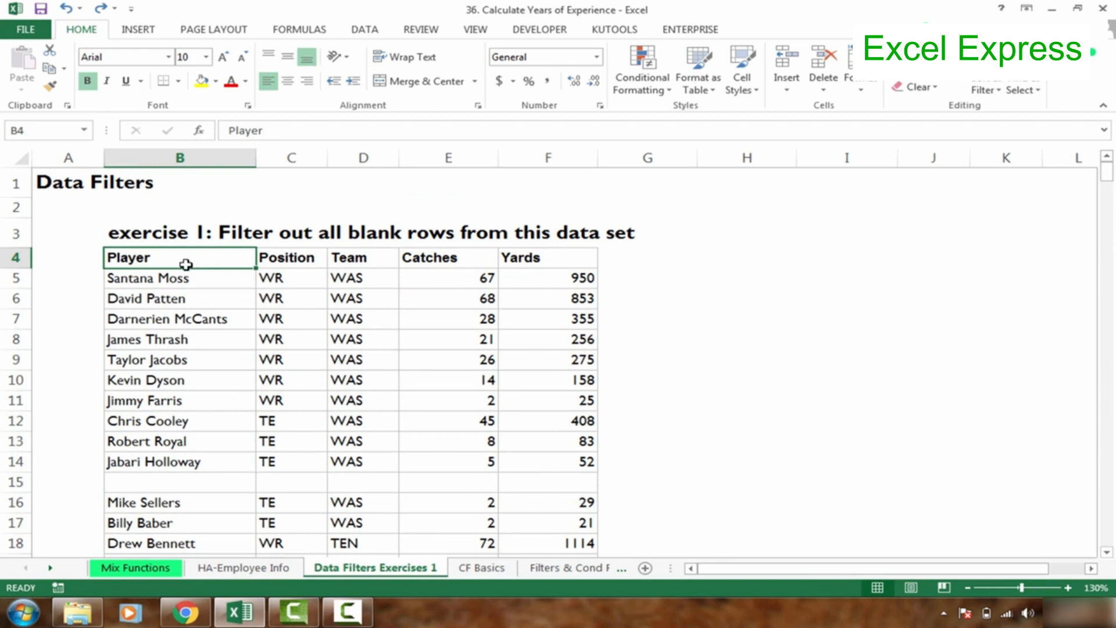
pyautogui.hotkey('ctrl', 'shift', 'Down')
pyautogui.hotkey('ctrl', 'shift', 'Down')
pyautogui.hotkey('ctrl', 'shift', 'Down')
pyautogui.hotkey('ctrl', 'shift', 'Down')
pyautogui.hotkey('ctrl', 'shift', 'Down')
pyautogui.hotkey('ctrl', 'shift', 'Down')
pyautogui.hotkey('ctrl', 'shift', 'Down')
pyautogui.hotkey('ctrl', 'shift', 'Down')
pyautogui.hotkey('ctrl', 'shift', 'Down')
pyautogui.hotkey('ctrl', 'shift', 'Down')
pyautogui.hotkey('ctrl', 'shift', 'Down')
pyautogui.hotkey('ctrl', 'shift', 'Down')
pyautogui.hotkey('ctrl', 'shift', 'Down')
pyautogui.hotkey('ctrl', 'shift', 'Down')
pyautogui.hotkey('ctrl', 'shift', 'Down')
pyautogui.hotkey('ctrl', 'shift', 'Down')
pyautogui.hotkey('ctrl', 'shift', 'Down')
pyautogui.hotkey('ctrl', 'shift', 'Down')
pyautogui.hotkey('ctrl', 'shift', 'Down')
pyautogui.hotkey('ctrl', 'shift', 'Down')
pyautogui.hotkey('ctrl', 'shift', 'Down')
pyautogui.hotkey('ctrl', 'shift', 'Down')
pyautogui.hotkey('ctrl', 'shift', 'Down')
pyautogui.hotkey('ctrl', 'shift', 'Down')
pyautogui.hotkey('ctrl', 'shift', 'Down')
pyautogui.hotkey('ctrl', 'shift', 'Down')
pyautogui.hotkey('ctrl', 'shift', 'Down')
pyautogui.hotkey('ctrl', 'shift', 'Down')
pyautogui.hotkey('ctrl', 'shift', 'Down')
pyautogui.hotkey('ctrl', 'shift', 'Down')
pyautogui.hotkey('ctrl', 'shift', 'Down')
pyautogui.hotkey('ctrl', 'shift', 'Down')
pyautogui.hotkey('ctrl', 'shift', 'Down')
pyautogui.hotkey('ctrl', 'shift', 'Down')
pyautogui.hotkey('ctrl', 'shift', 'Down')
pyautogui.hotkey('ctrl', 'shift', 'Down')
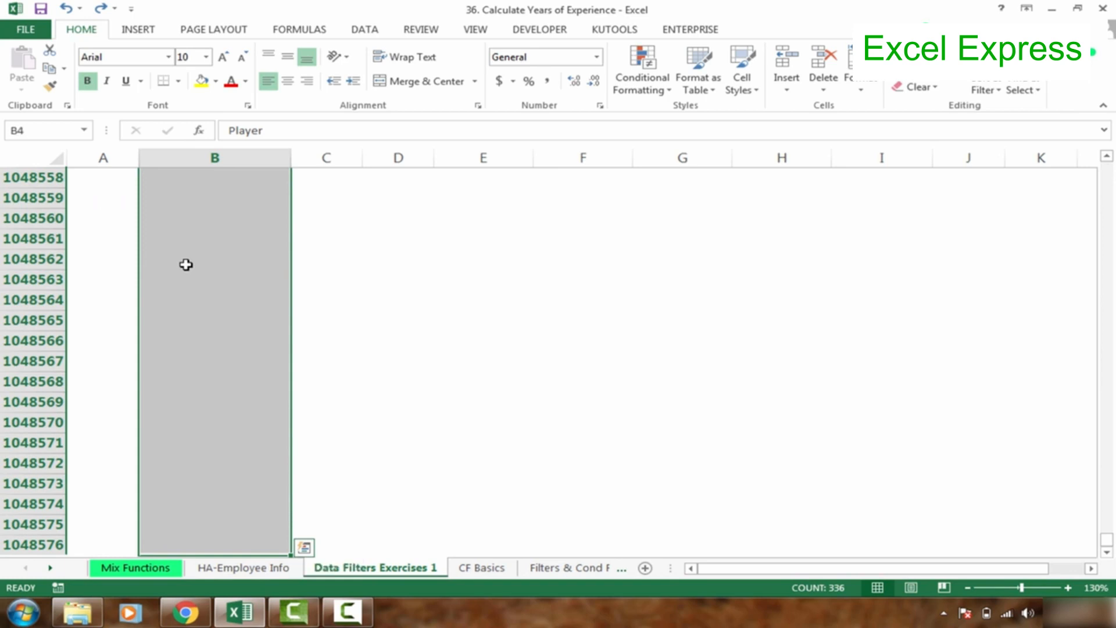
pyautogui.hotkey('ctrl', 'shift', 'Up')
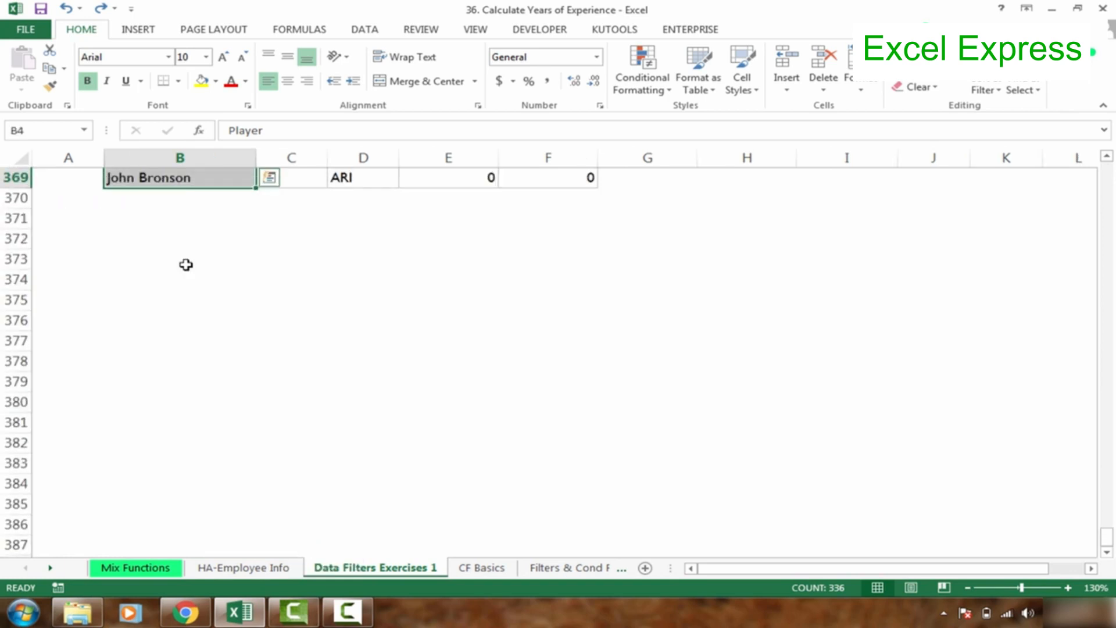
pyautogui.scroll(20, 1110, 222)
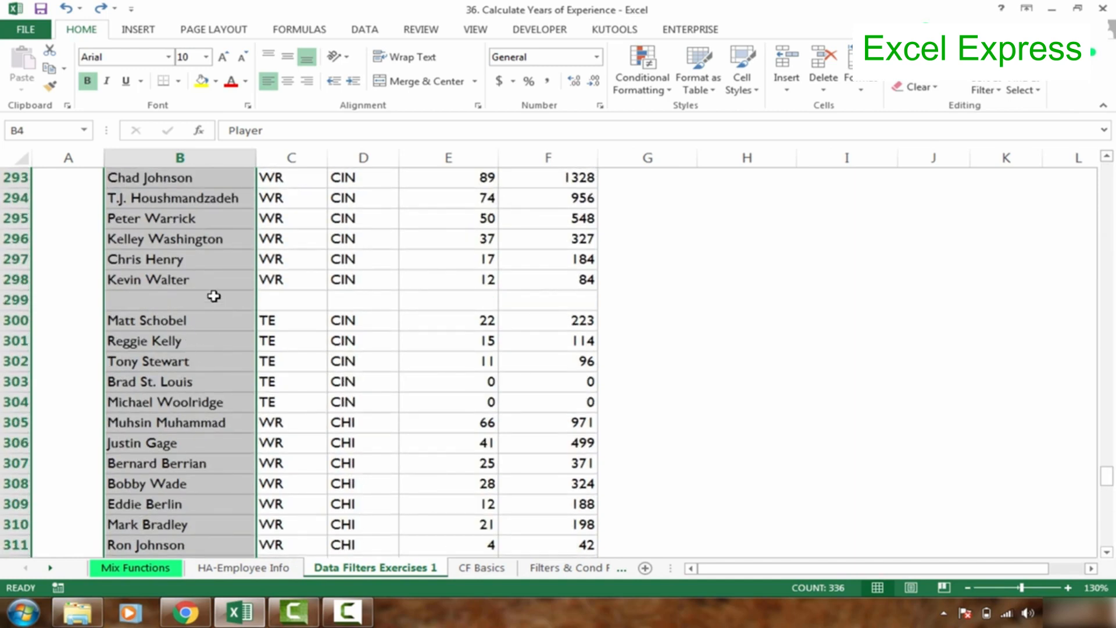
# Select only the blank cells in the Player range B4:B369 with Go To Special, and delete their entire rows.
pyautogui.press('F5')
pyautogui.click(697, 352)
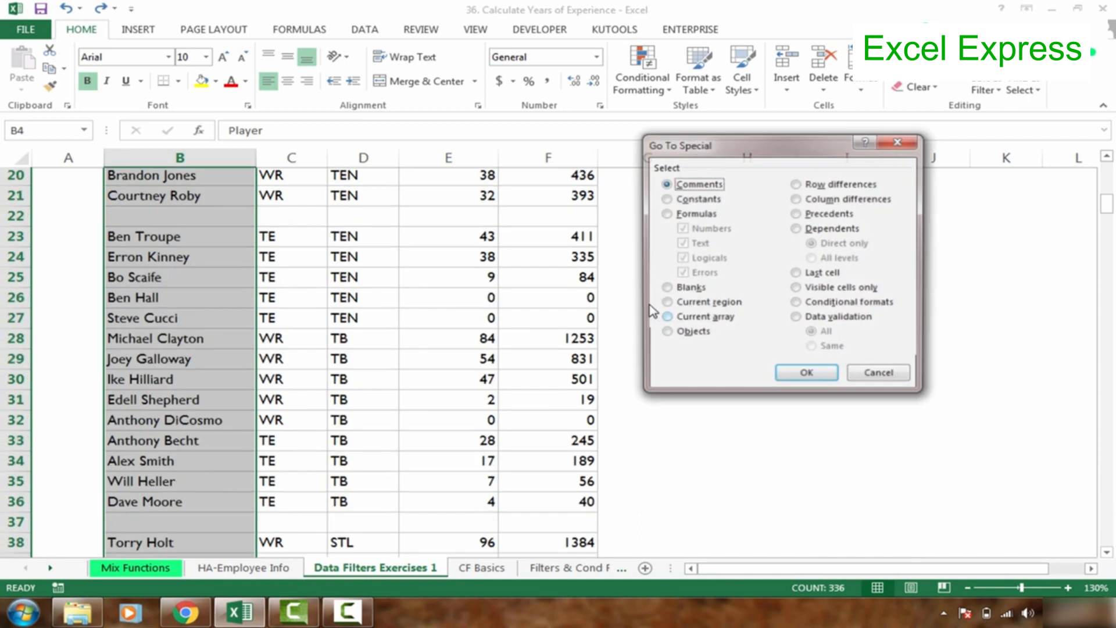
pyautogui.click(688, 288)
pyautogui.click(810, 376)
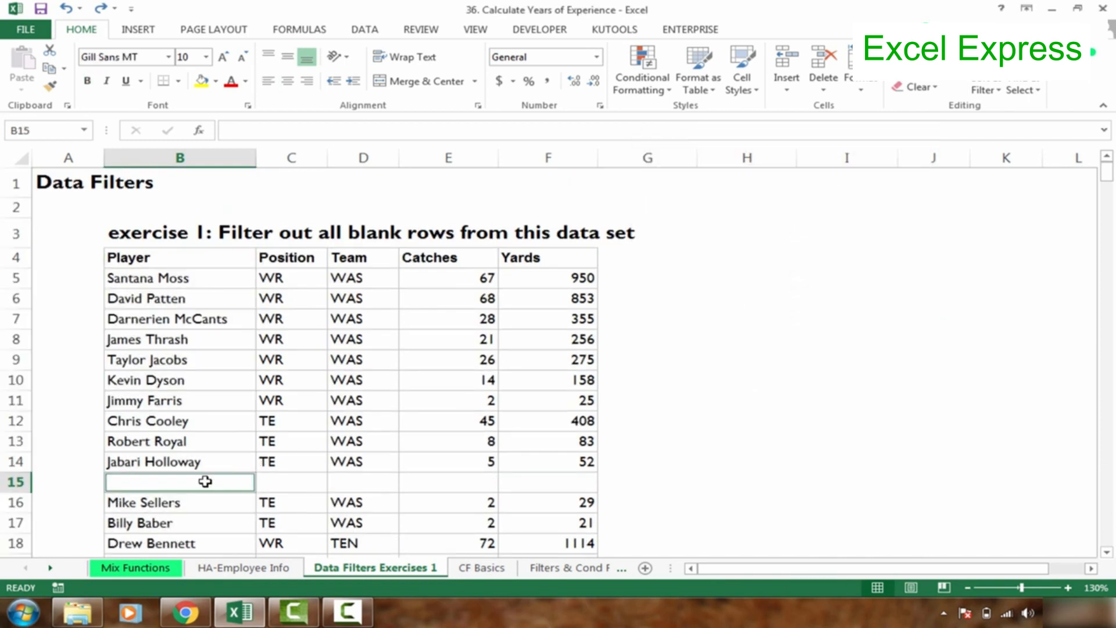
pyautogui.scroll(-6, 1104, 279)
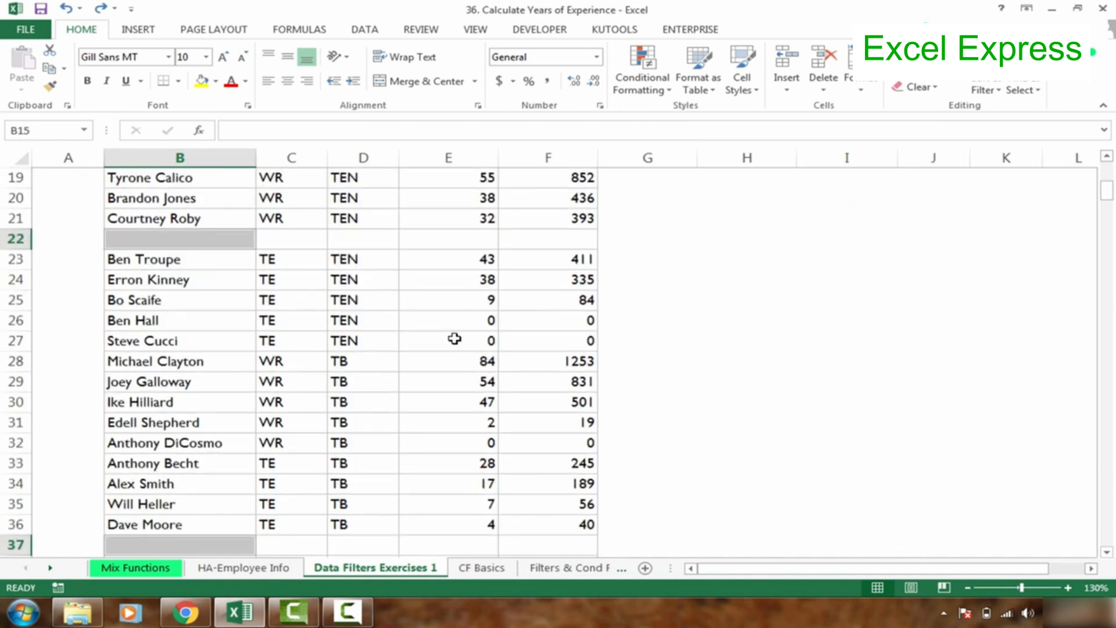
pyautogui.rightClick(200, 243)
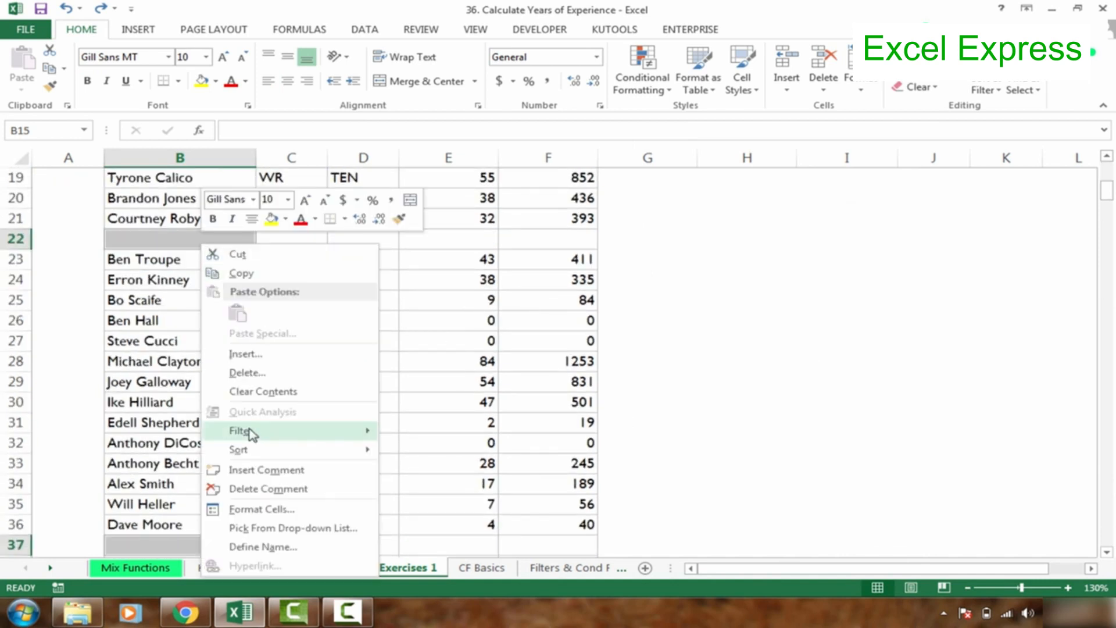
pyautogui.click(238, 375)
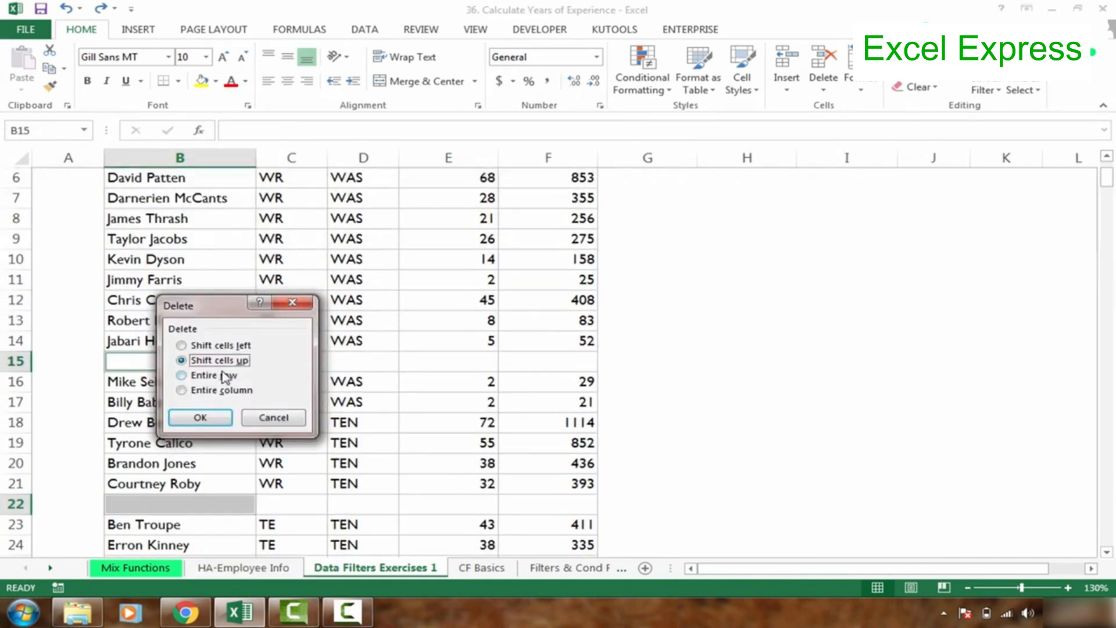
pyautogui.click(204, 375)
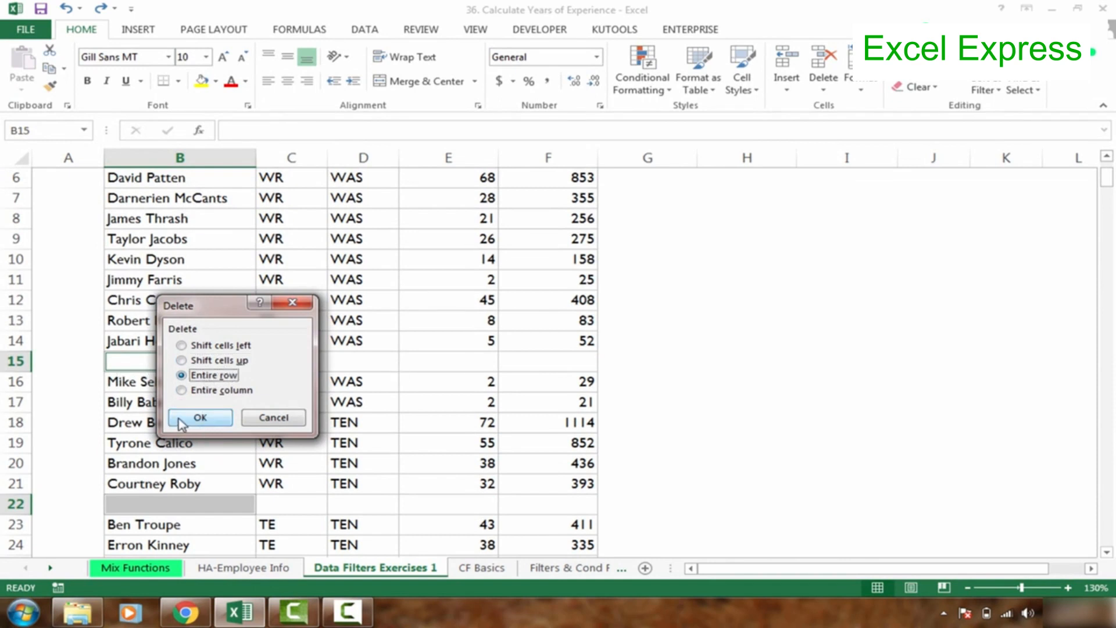
pyautogui.click(200, 417)
pyautogui.press('Down')
pyautogui.press('Down')
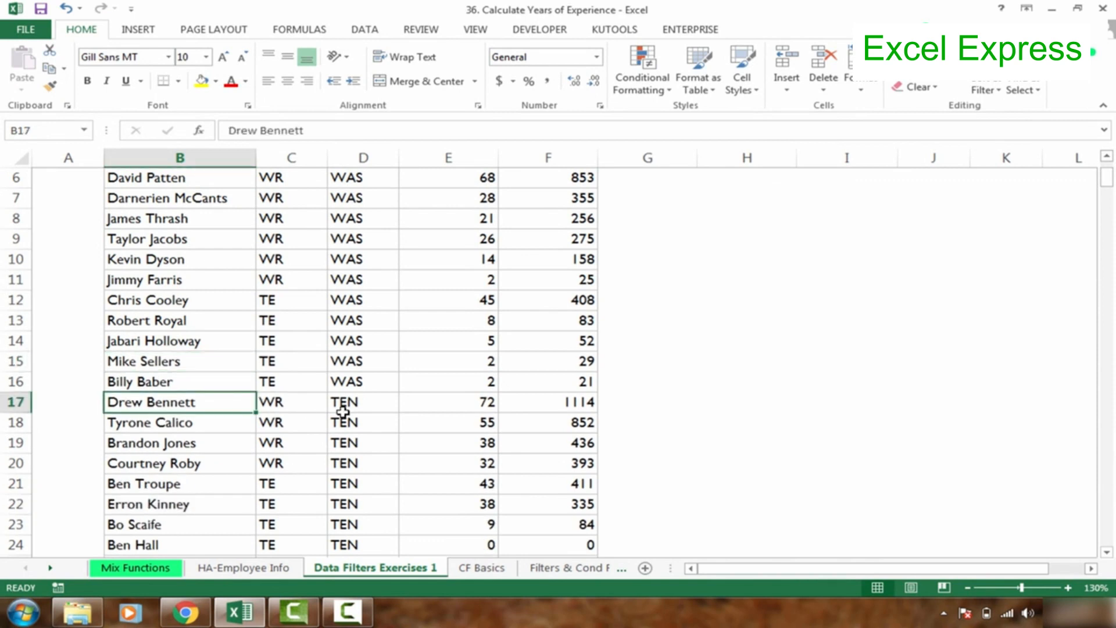
pyautogui.click(233, 356)
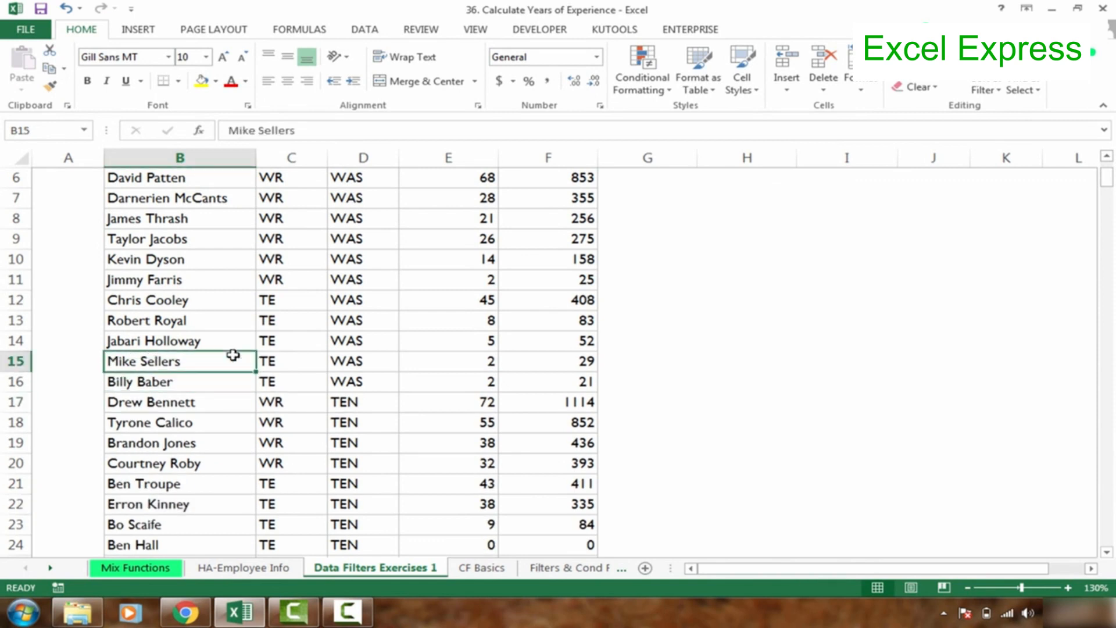
pyautogui.click(187, 280)
pyautogui.click(206, 258)
pyautogui.click(200, 237)
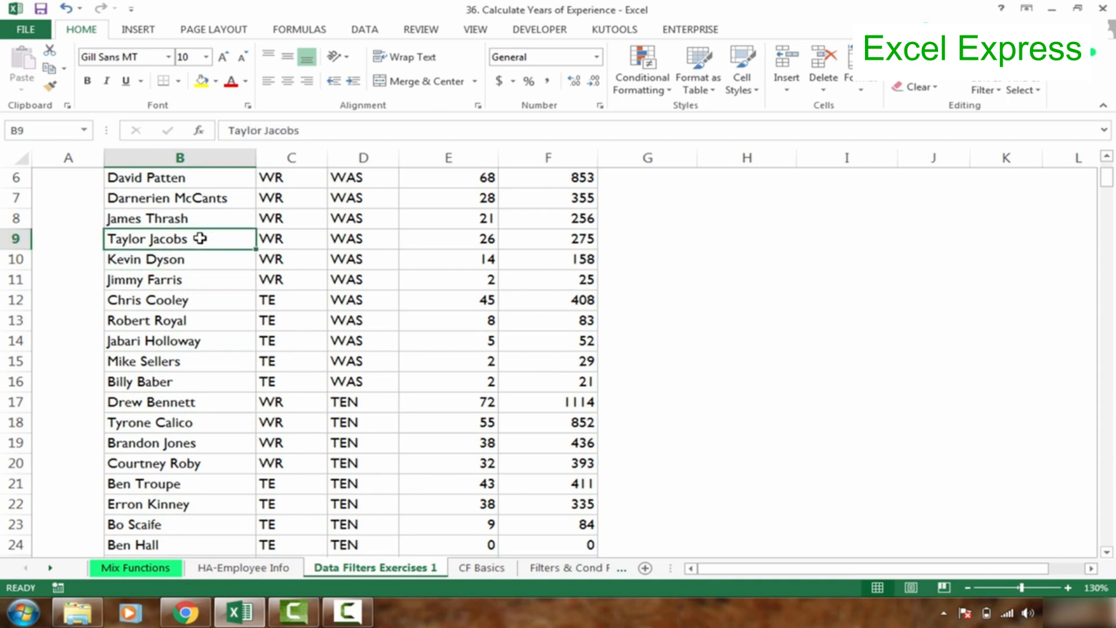